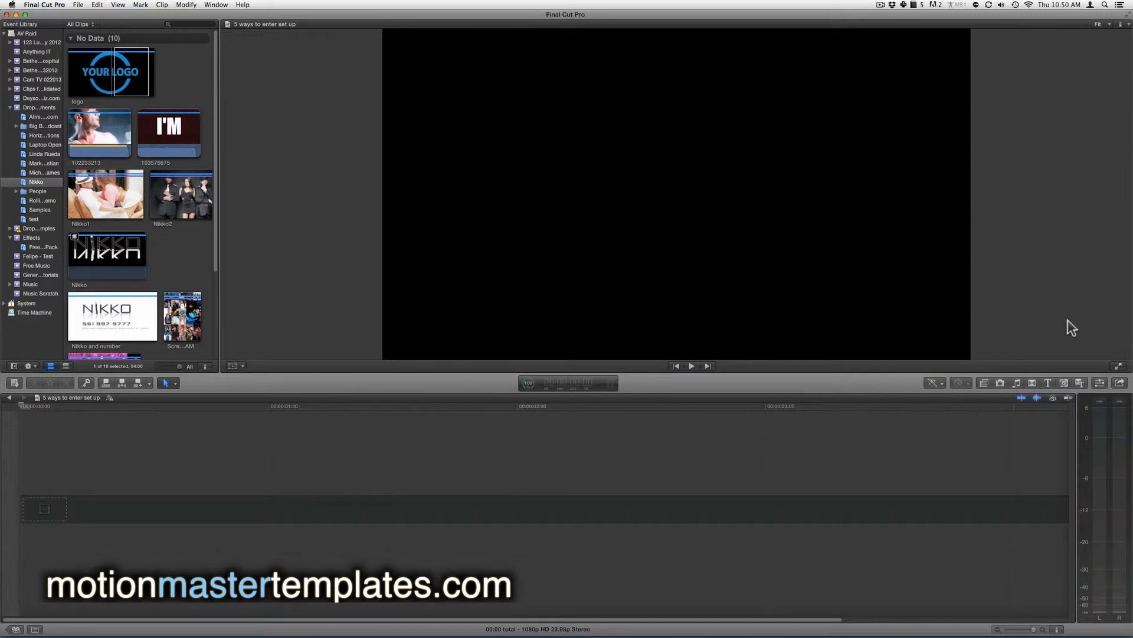
# Step: Add the 5 Ways To Enter generator from the Motion Master Templates category to the empty timeline
pyautogui.click(1063, 384)
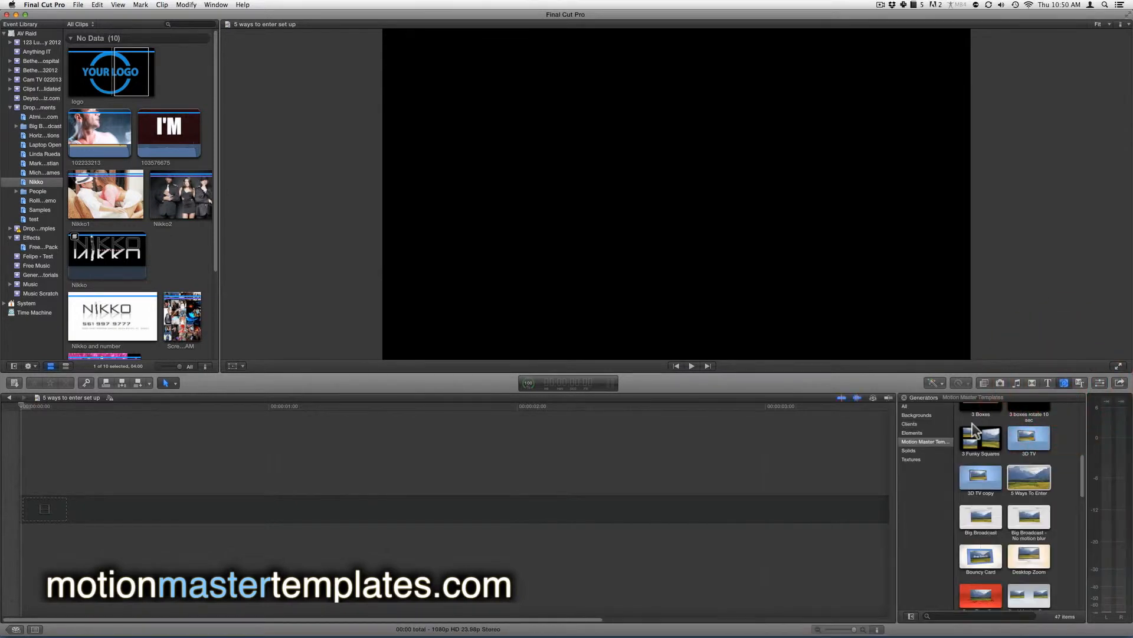
pyautogui.click(939, 442)
pyautogui.click(1026, 477)
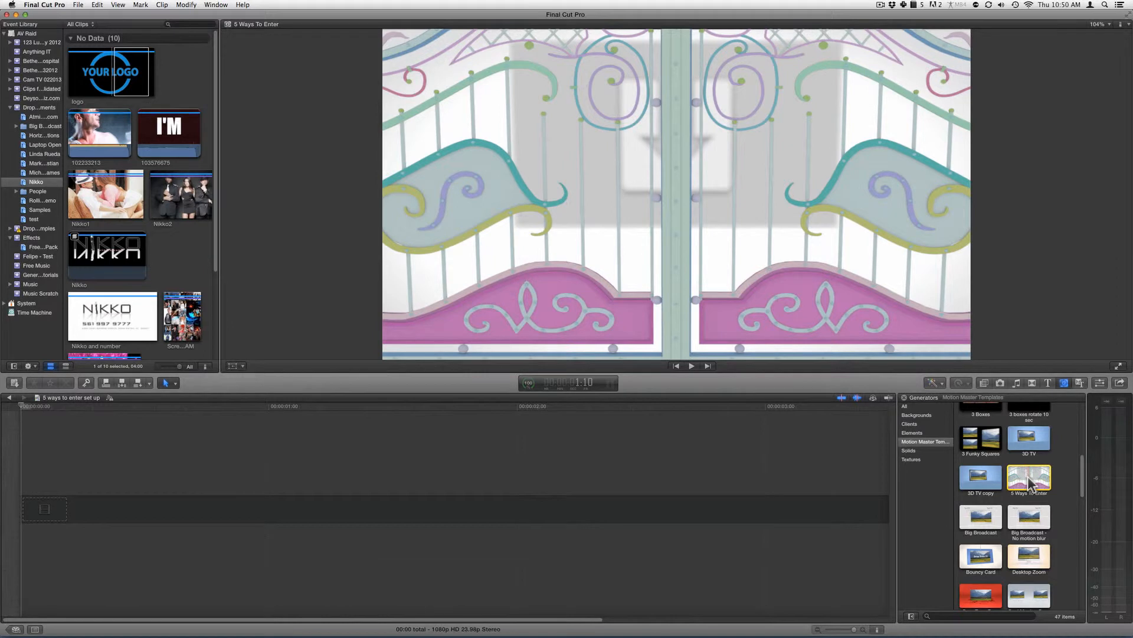
pyautogui.doubleClick(1028, 477)
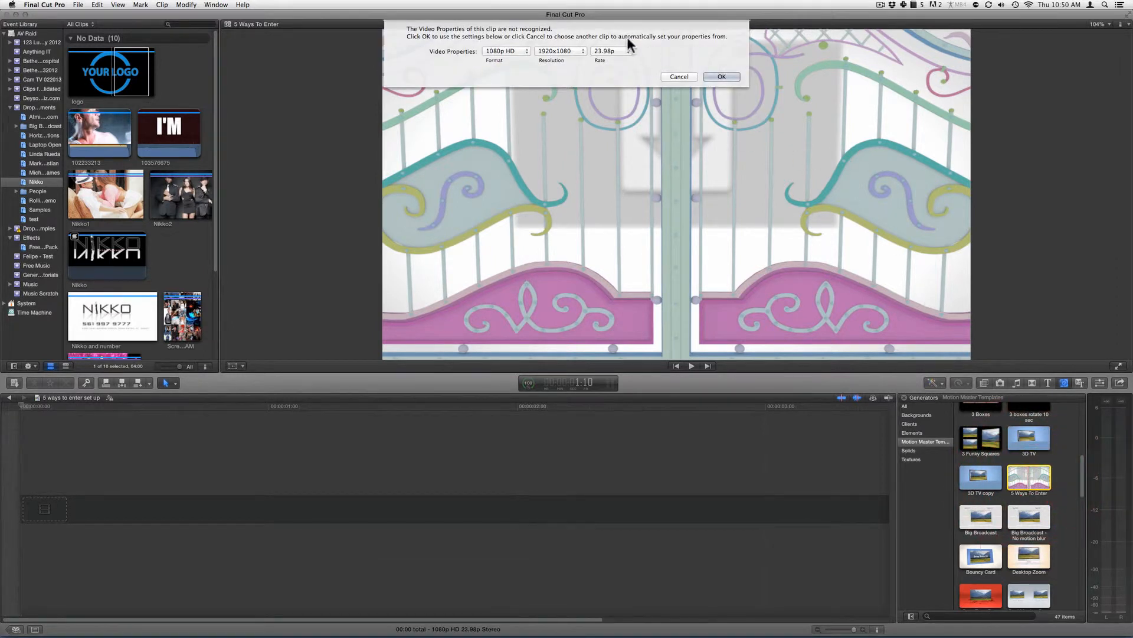
# Step: Set the project's frame rate to 24p, keeping 1080p HD at 1920x1080, and accept the video properties
pyautogui.click(612, 50)
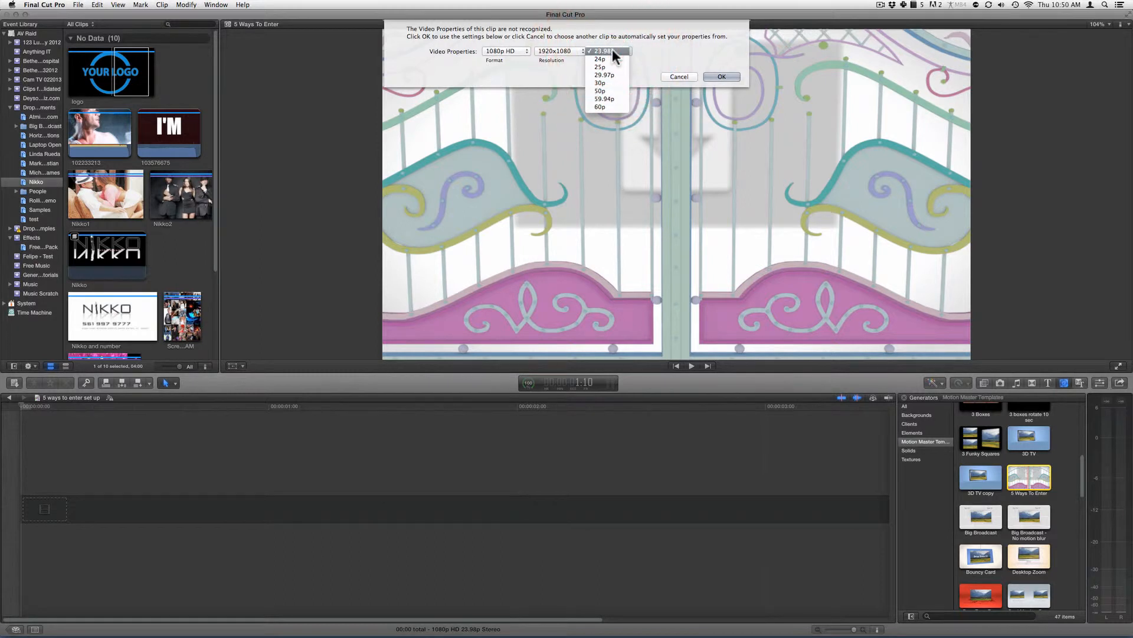
pyautogui.click(609, 58)
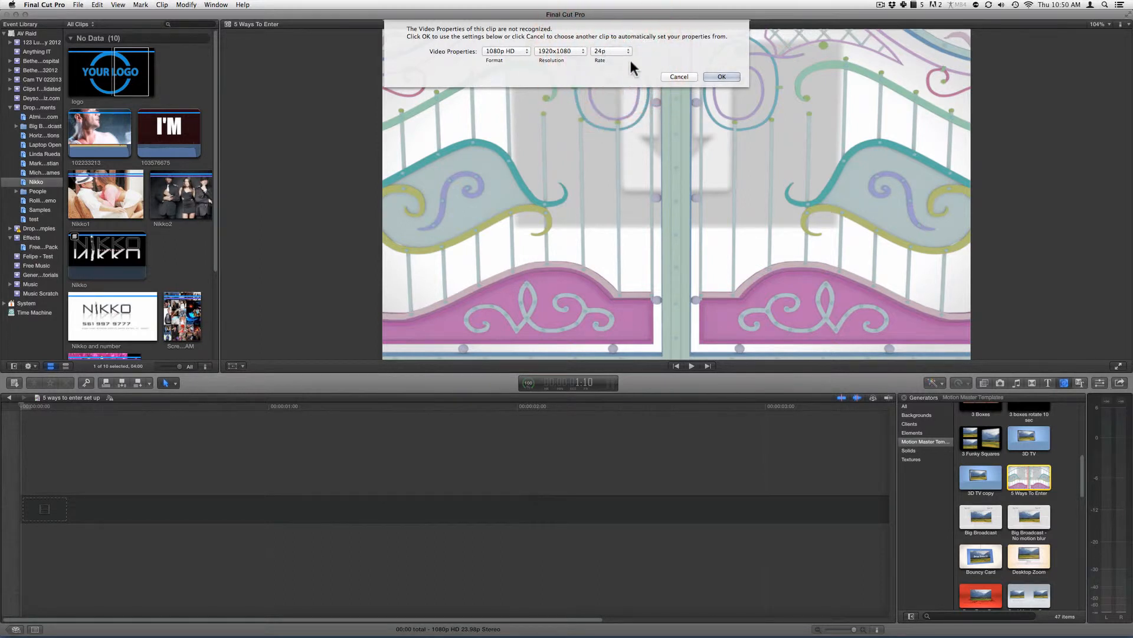
pyautogui.click(721, 77)
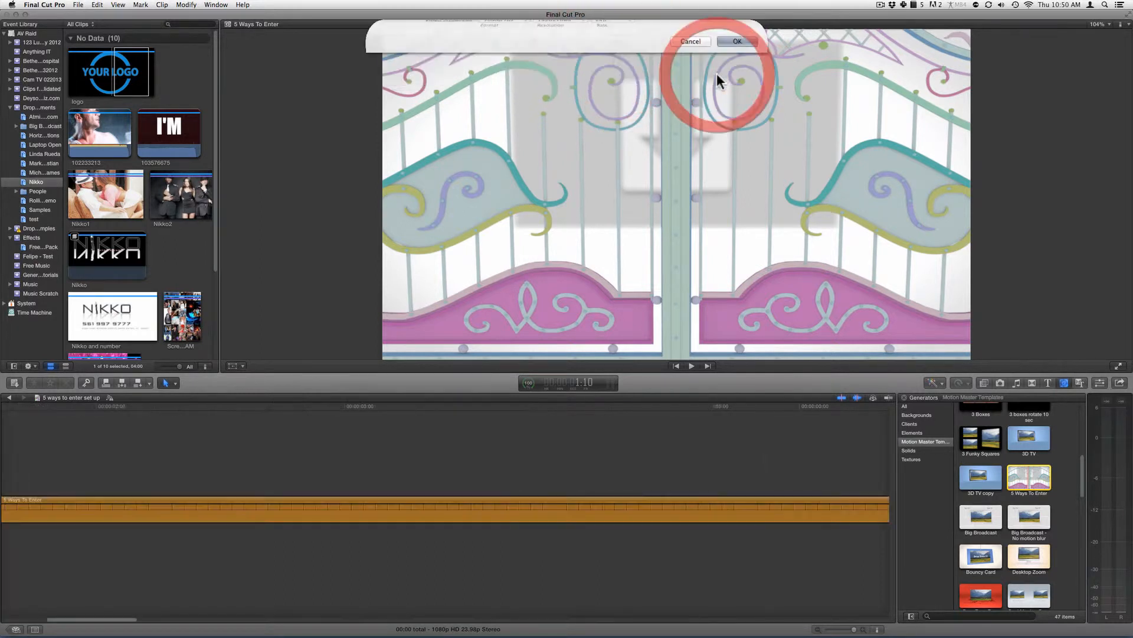
pyautogui.click(78, 611)
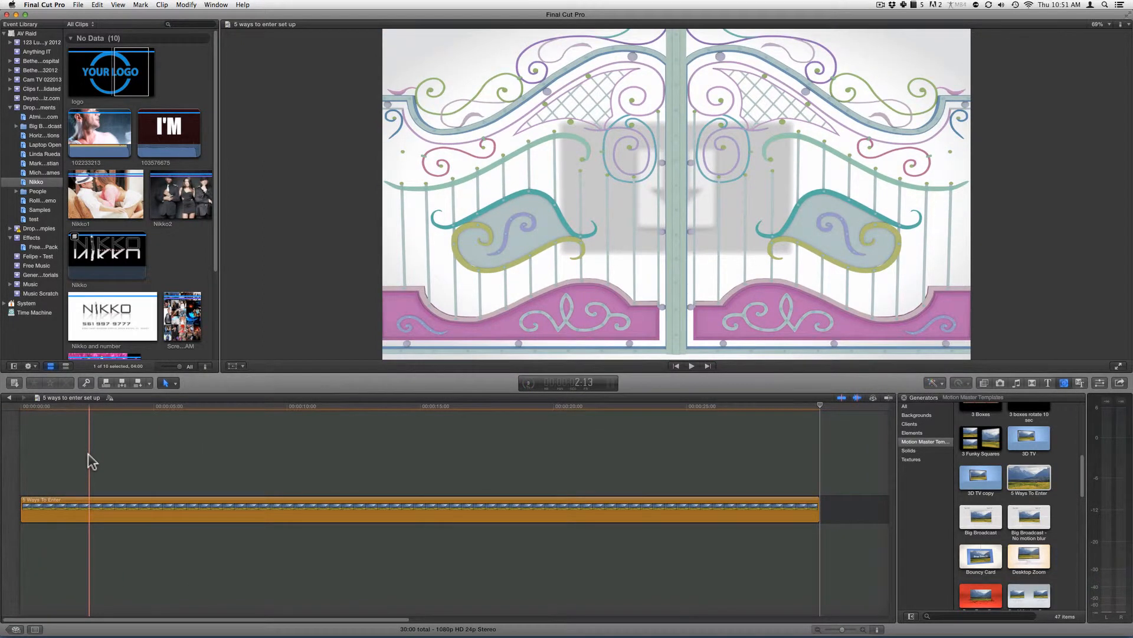
# Step: Show the published generator parameters of the 5 Ways To Enter clip and park the playhead at 3:08
pyautogui.click(87, 513)
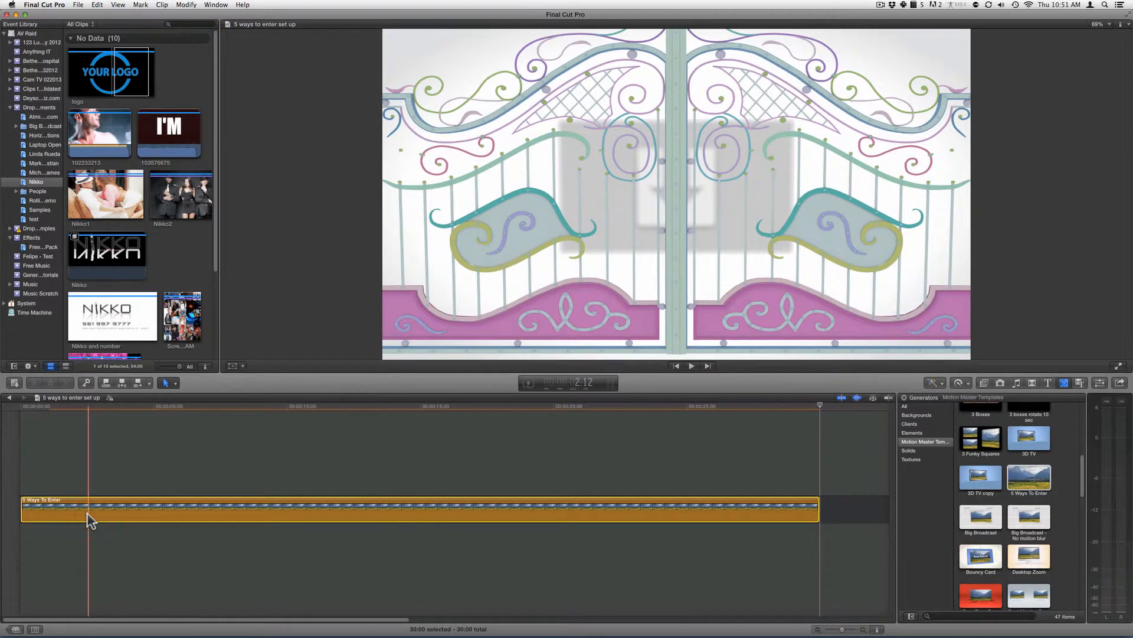
pyautogui.click(1098, 384)
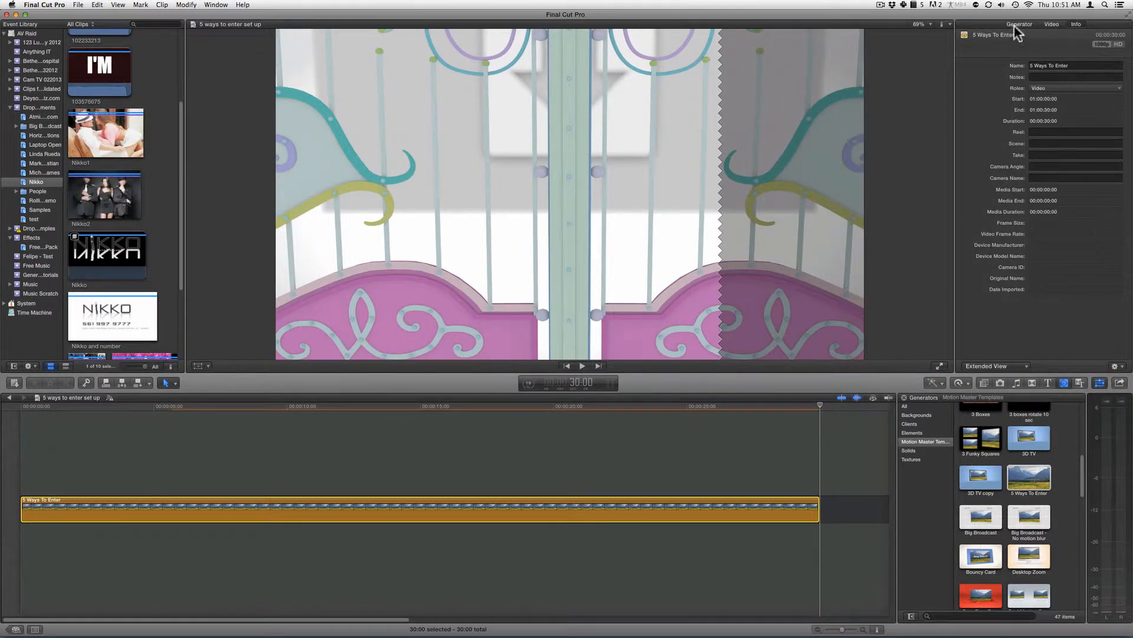
pyautogui.click(1015, 24)
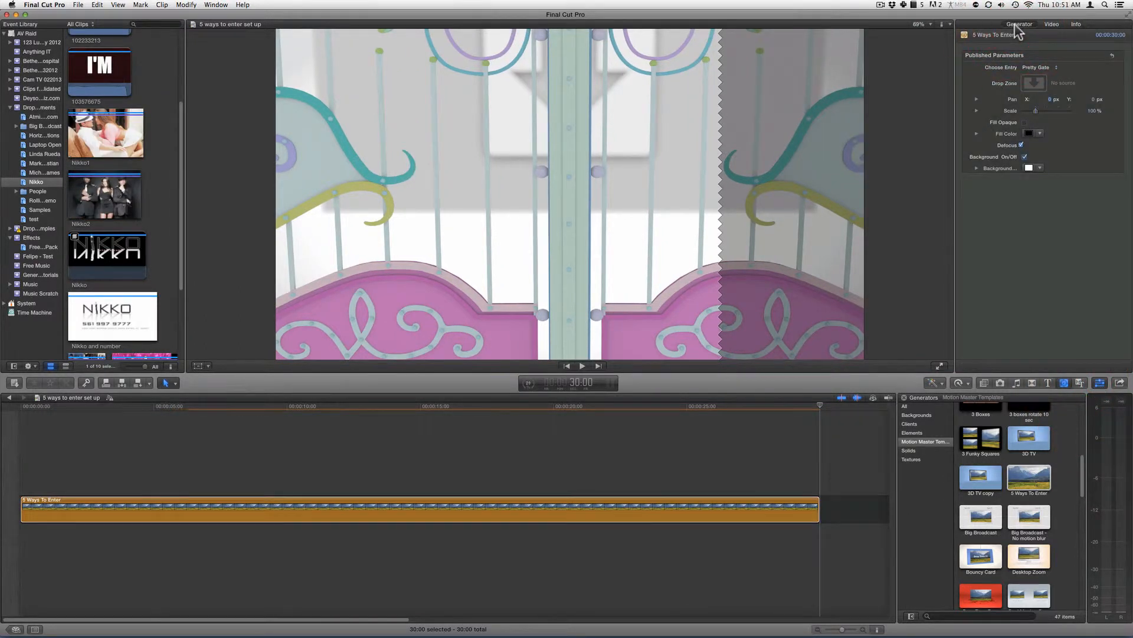
pyautogui.click(151, 417)
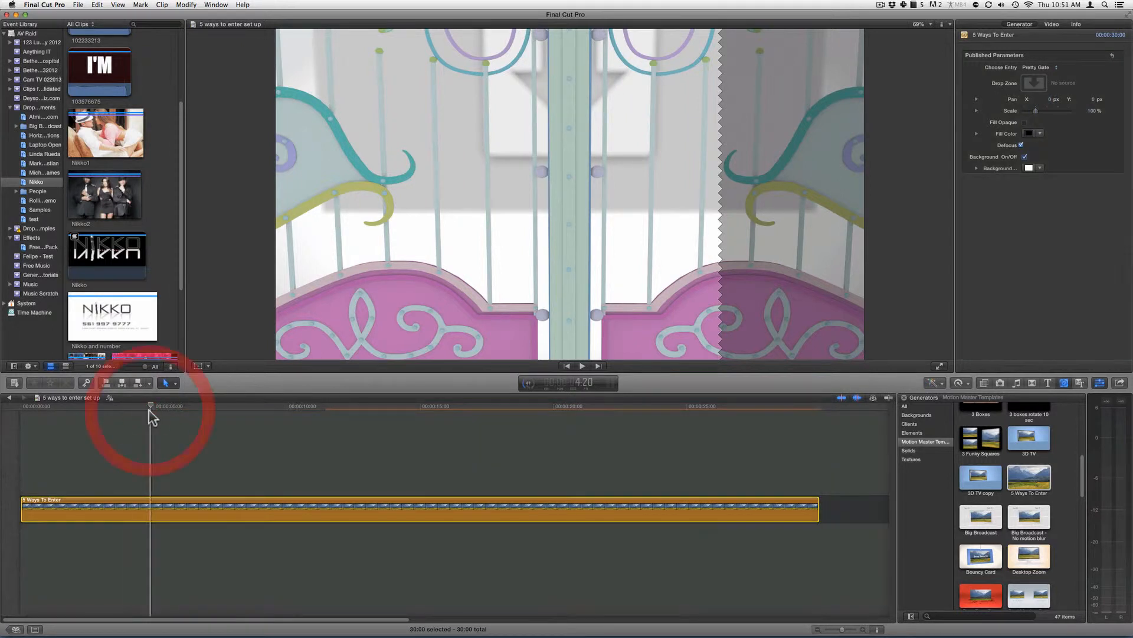
pyautogui.click(171, 406)
pyautogui.click(110, 406)
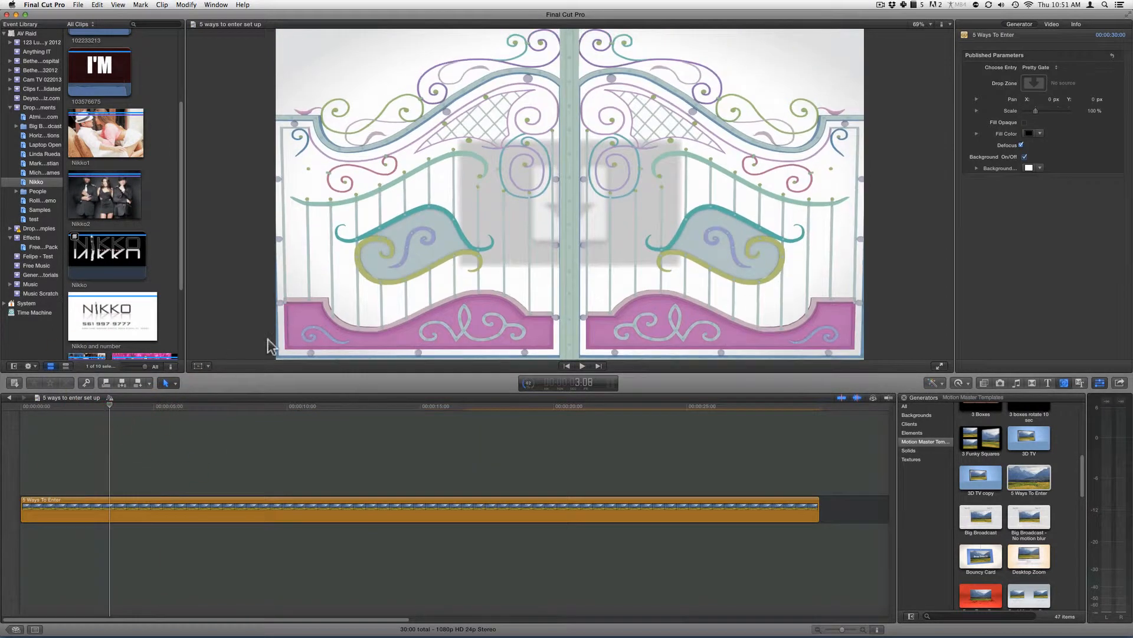
# Step: Preview the entry styles Fancy Fence, Fancy Door, Pretty Gate, Vault Door and Space Door, and return to Pretty Gate
pyautogui.click(1027, 67)
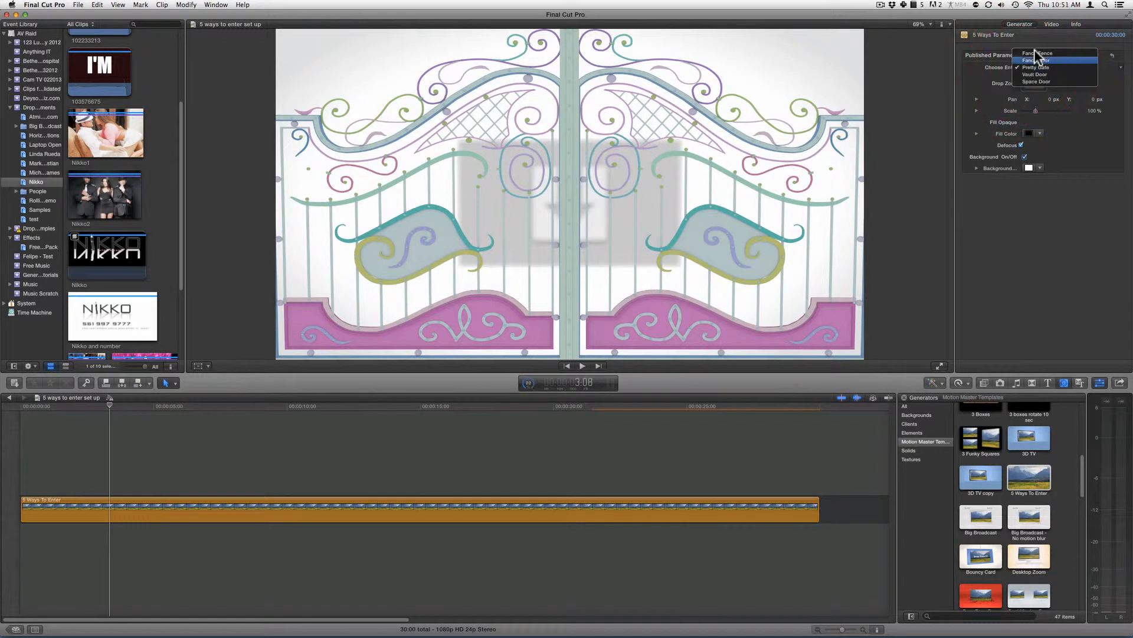
pyautogui.click(1035, 50)
pyautogui.click(1030, 67)
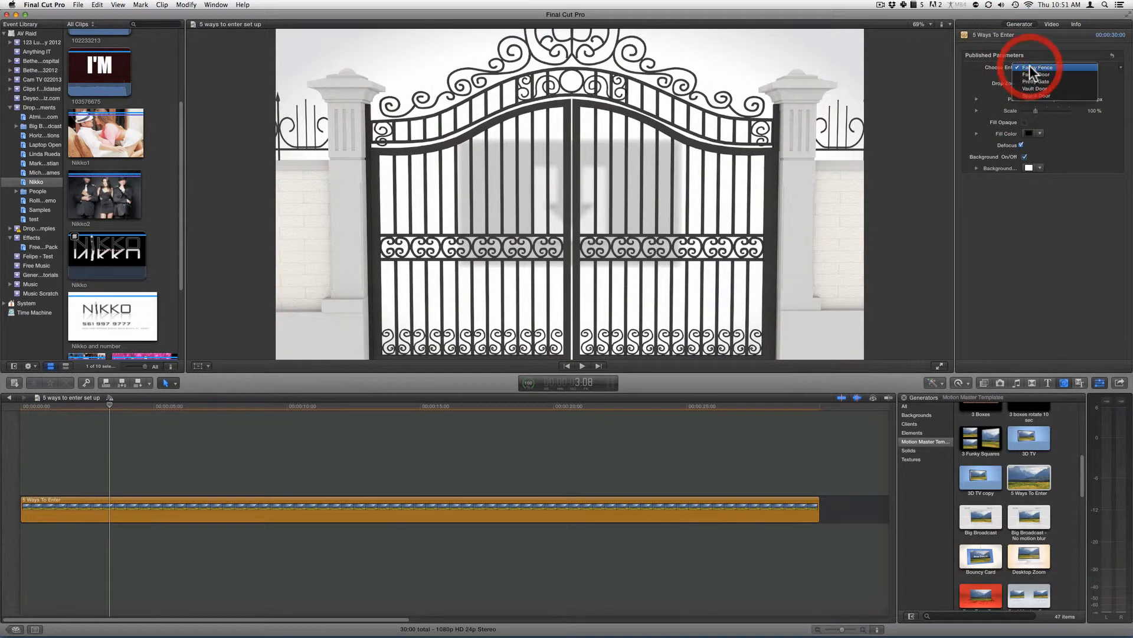
pyautogui.click(1029, 76)
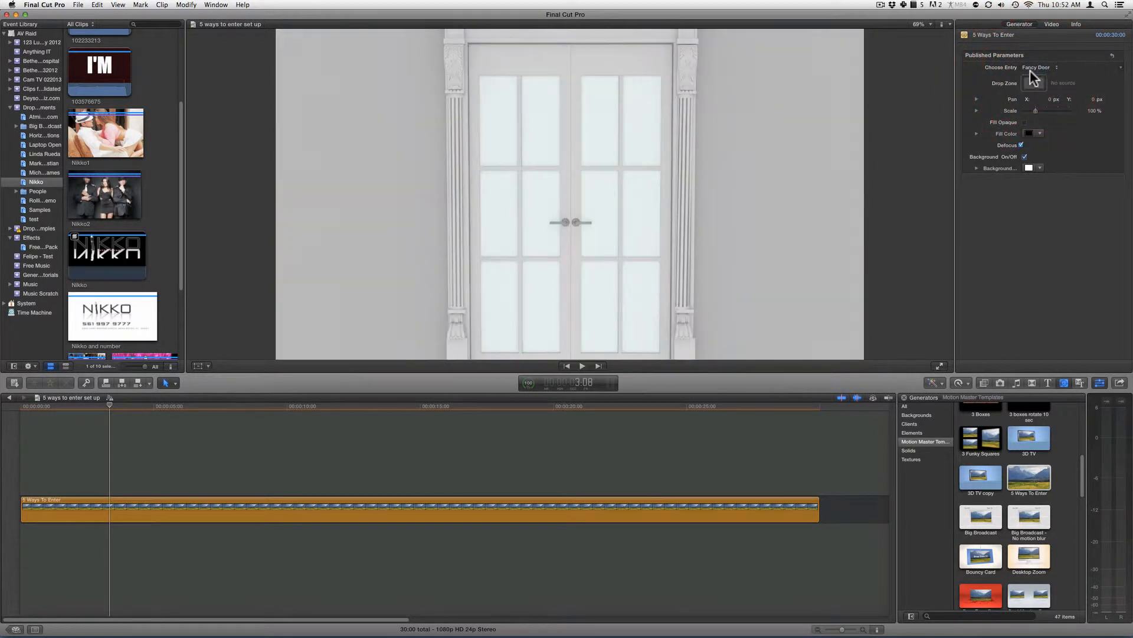
pyautogui.click(1030, 67)
pyautogui.click(1031, 76)
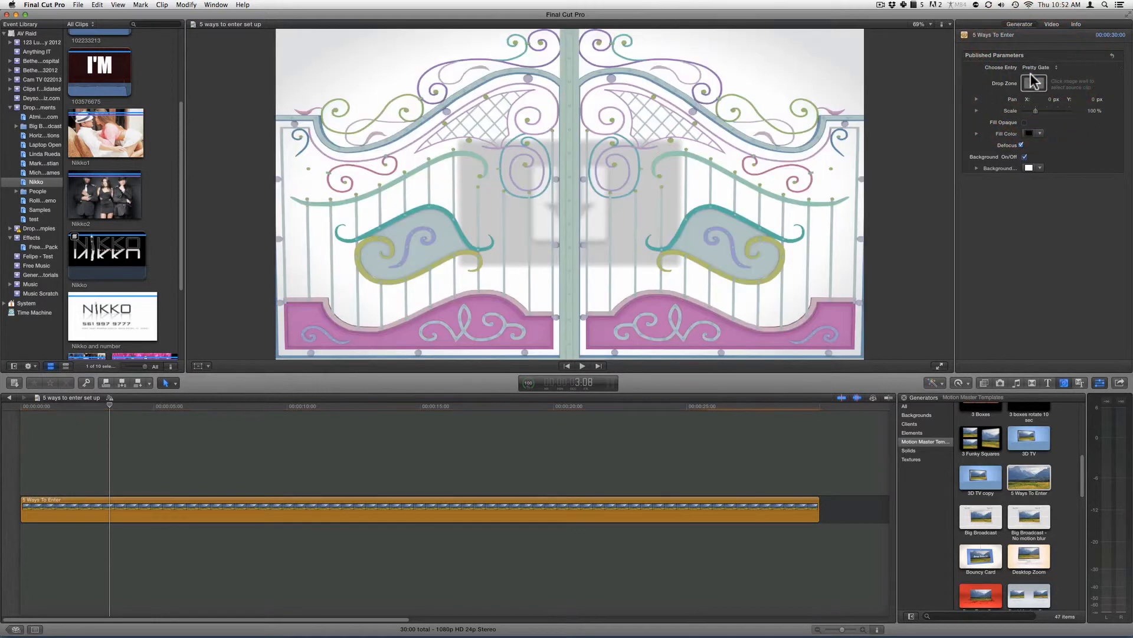
pyautogui.click(1029, 68)
pyautogui.click(1030, 74)
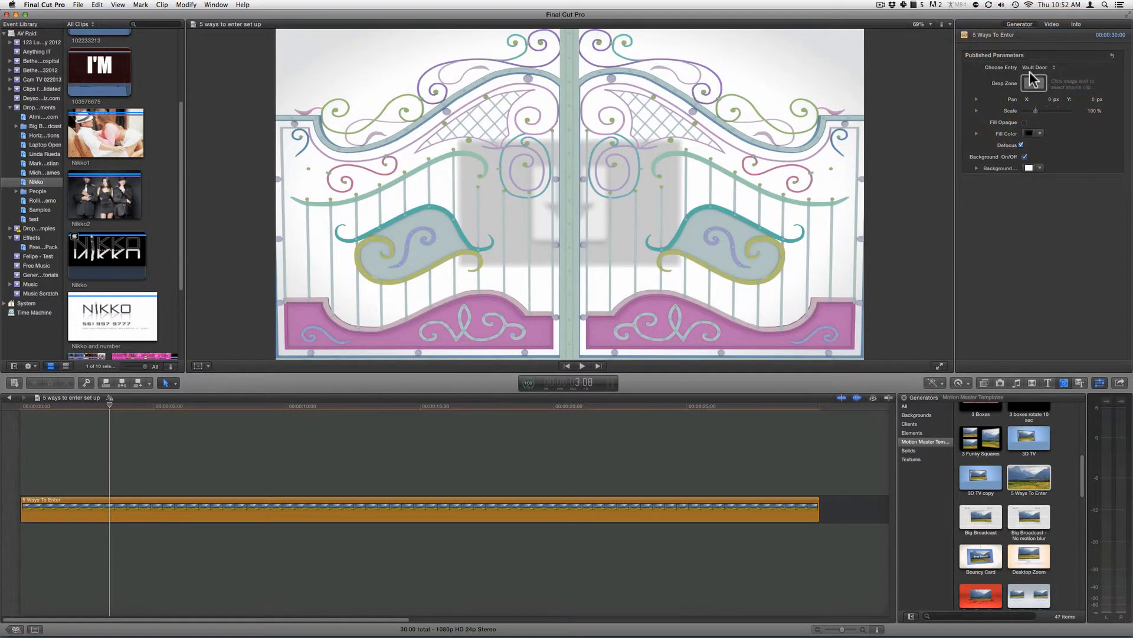
pyautogui.click(1031, 69)
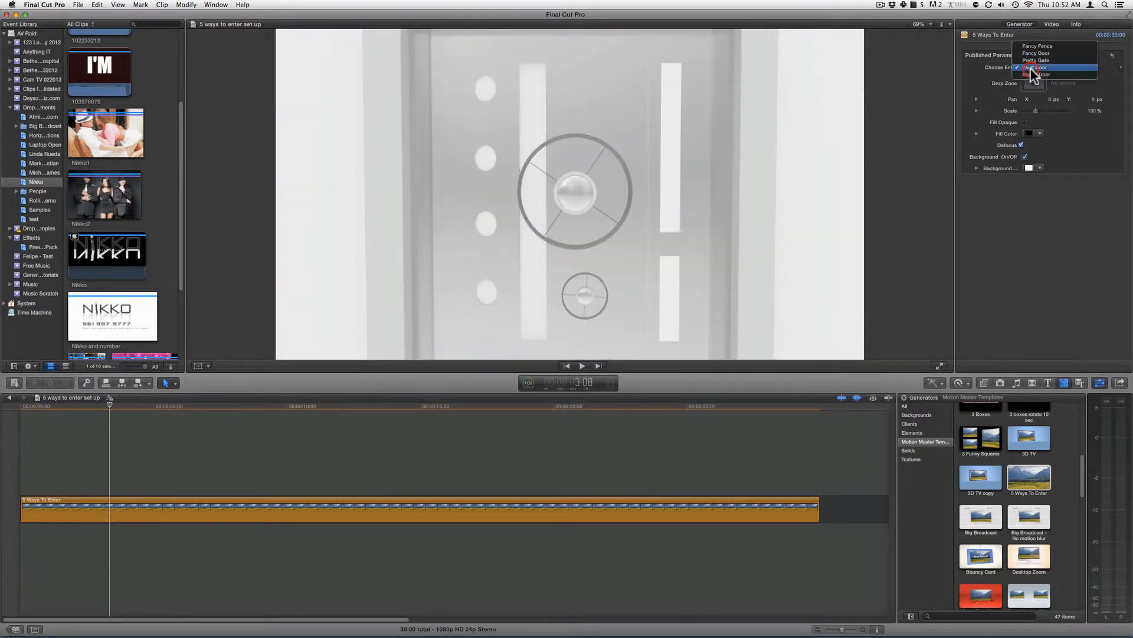
pyautogui.click(1032, 73)
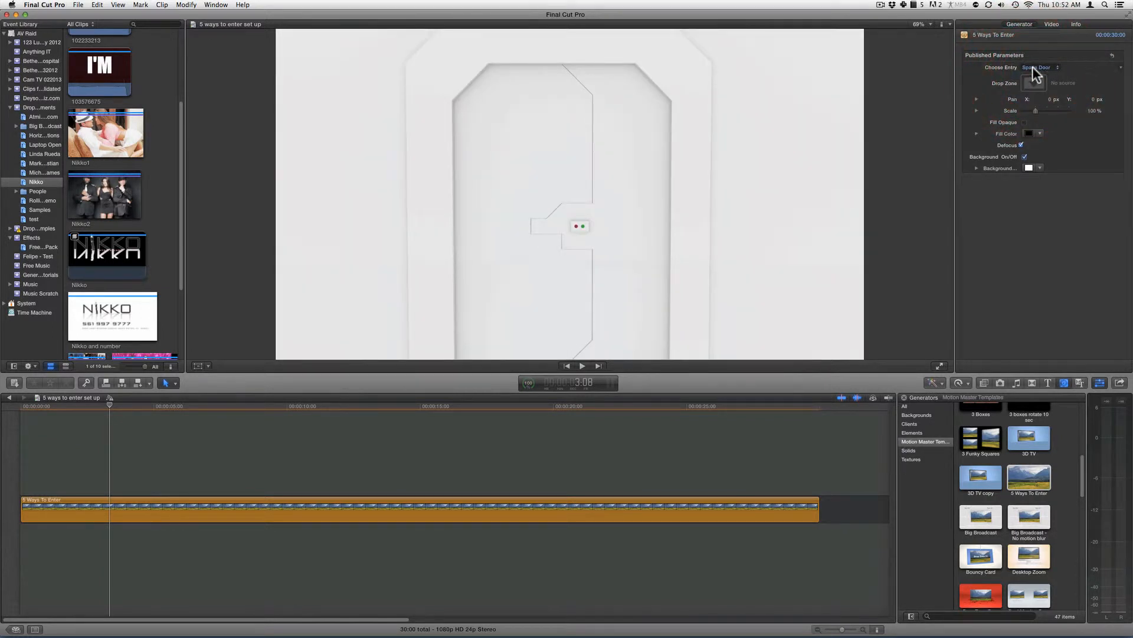
pyautogui.click(1032, 67)
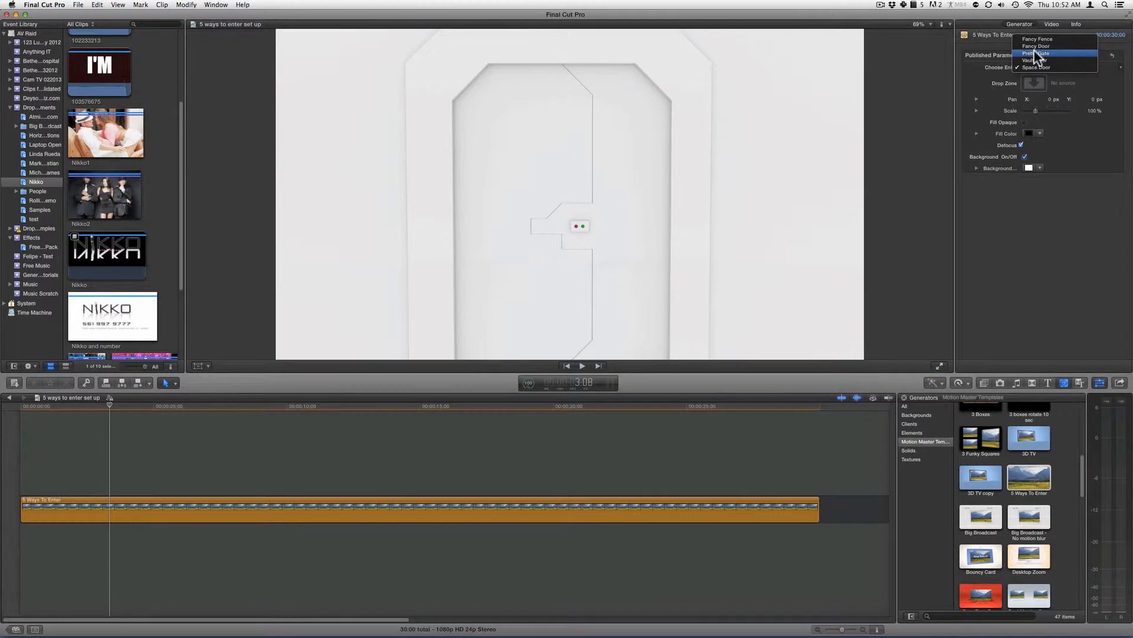
pyautogui.click(1034, 52)
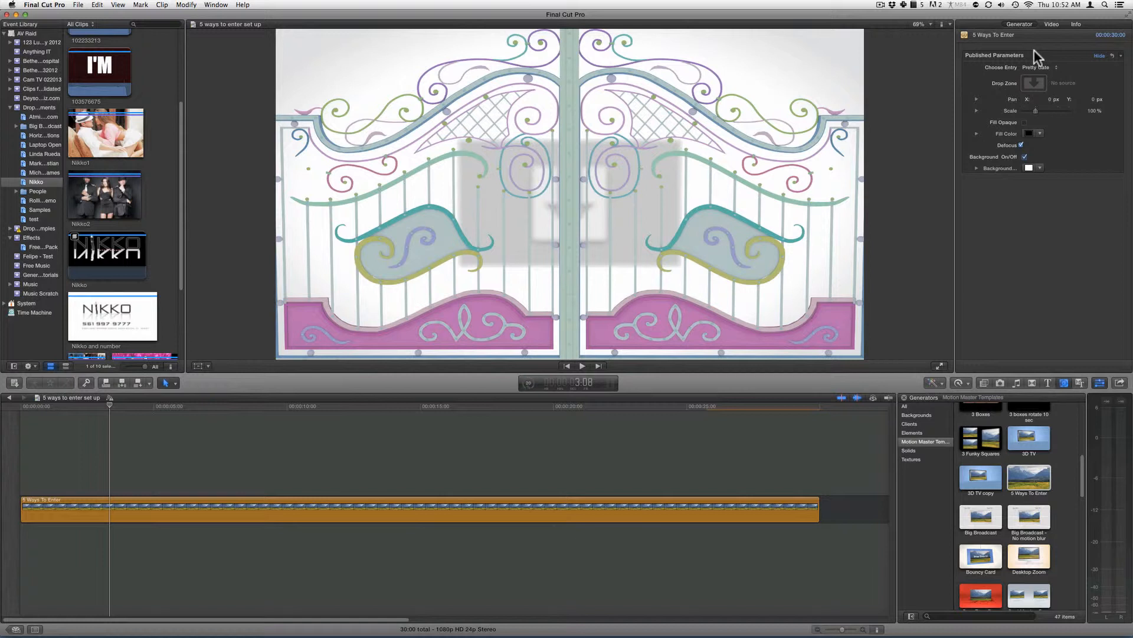
# Step: Fill the generator's drop zone with the logo clip from the event and apply it
pyautogui.click(1033, 84)
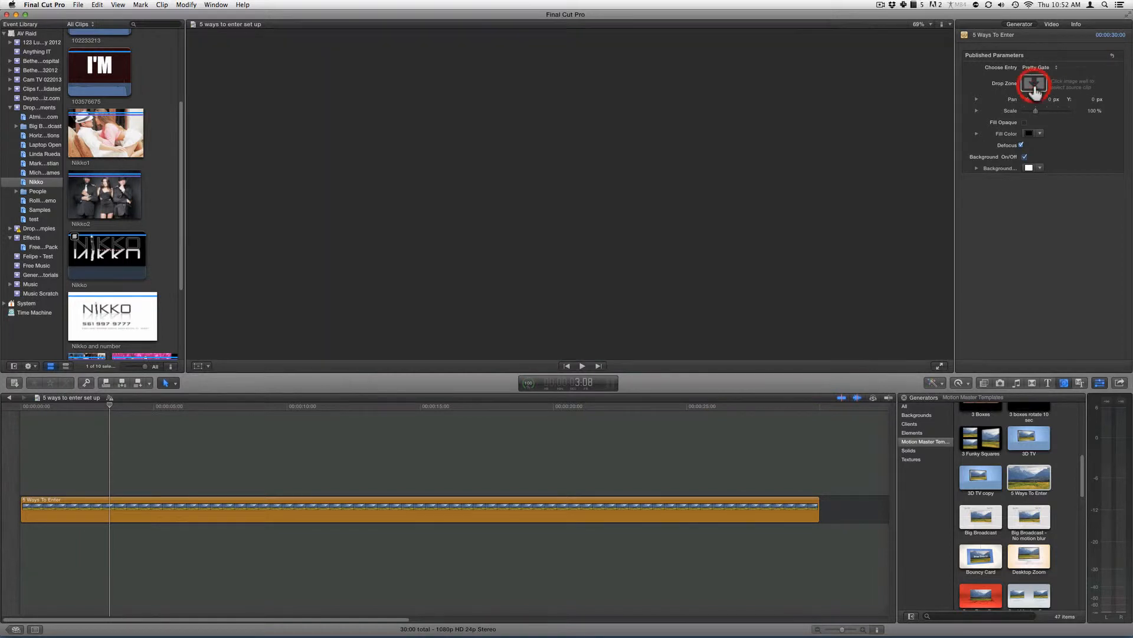
pyautogui.moveTo(180, 123); pyautogui.dragTo(182, 109)
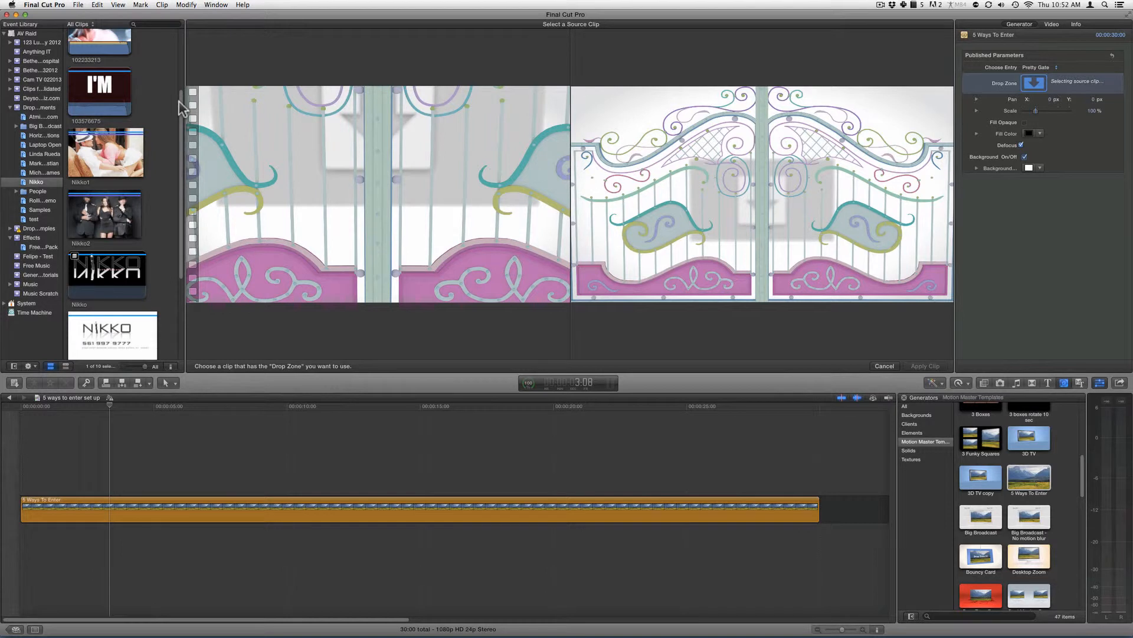
pyautogui.moveTo(180, 106); pyautogui.dragTo(183, 35)
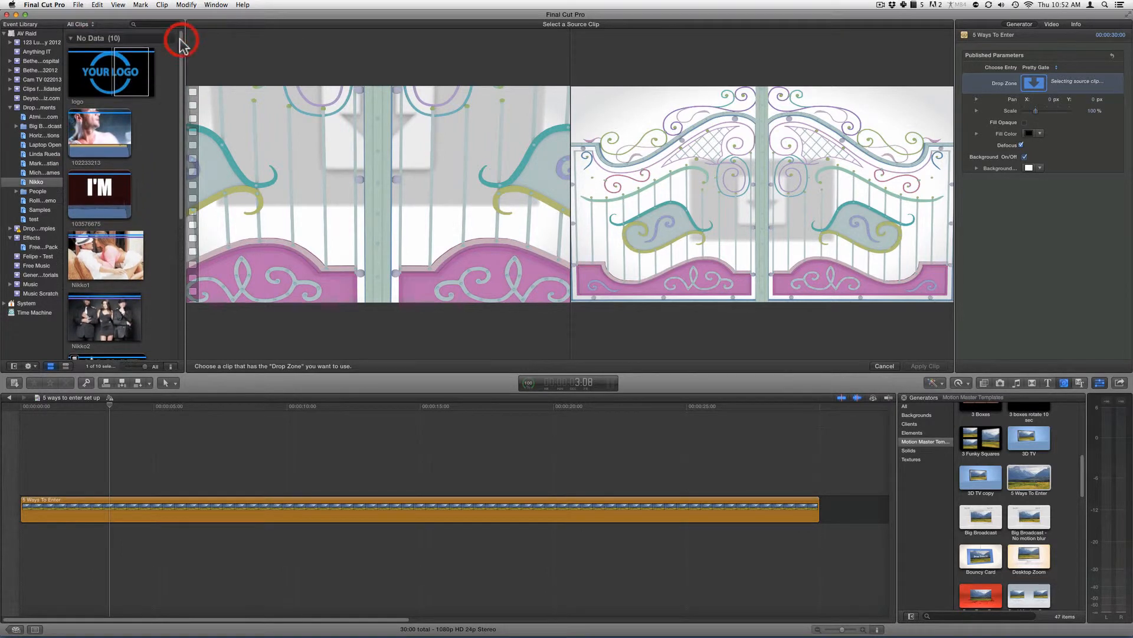
pyautogui.click(135, 75)
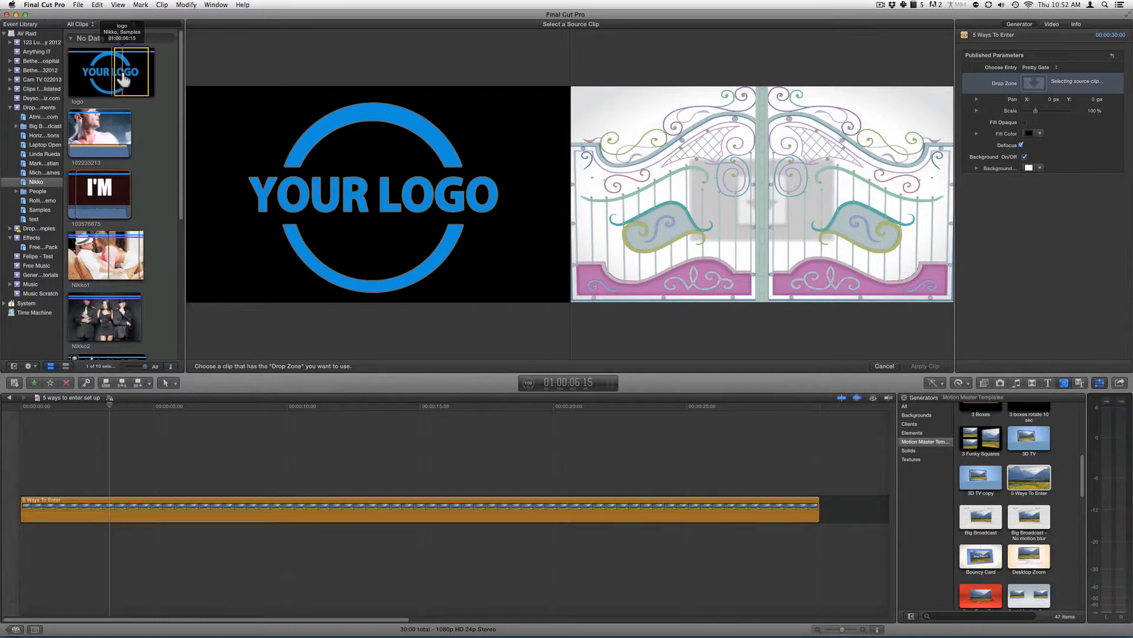
pyautogui.click(123, 79)
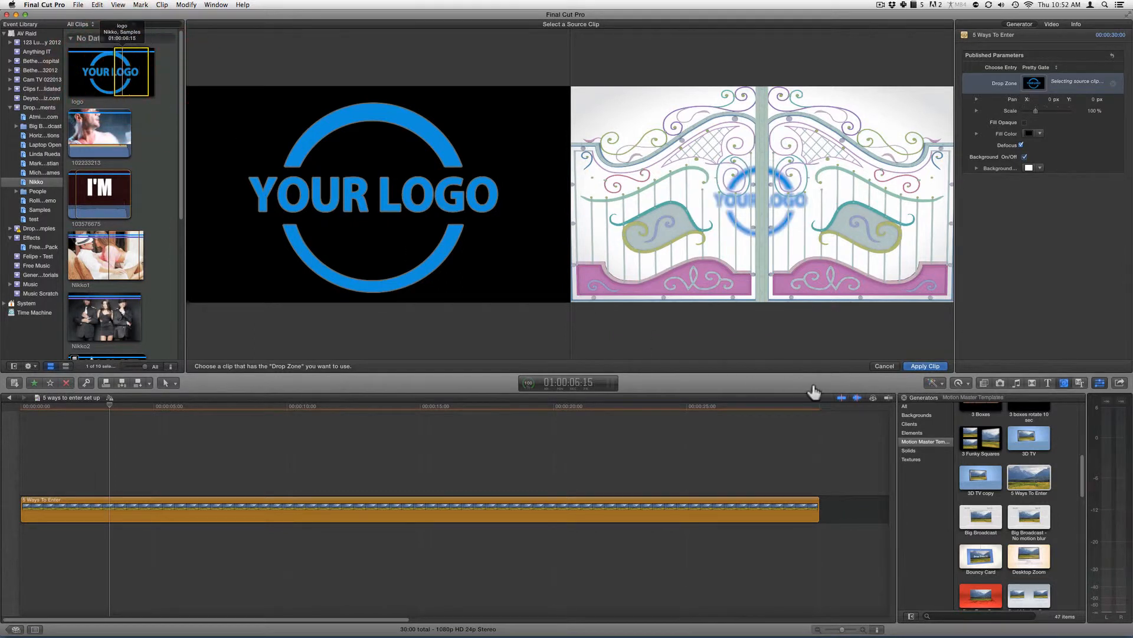
pyautogui.click(924, 366)
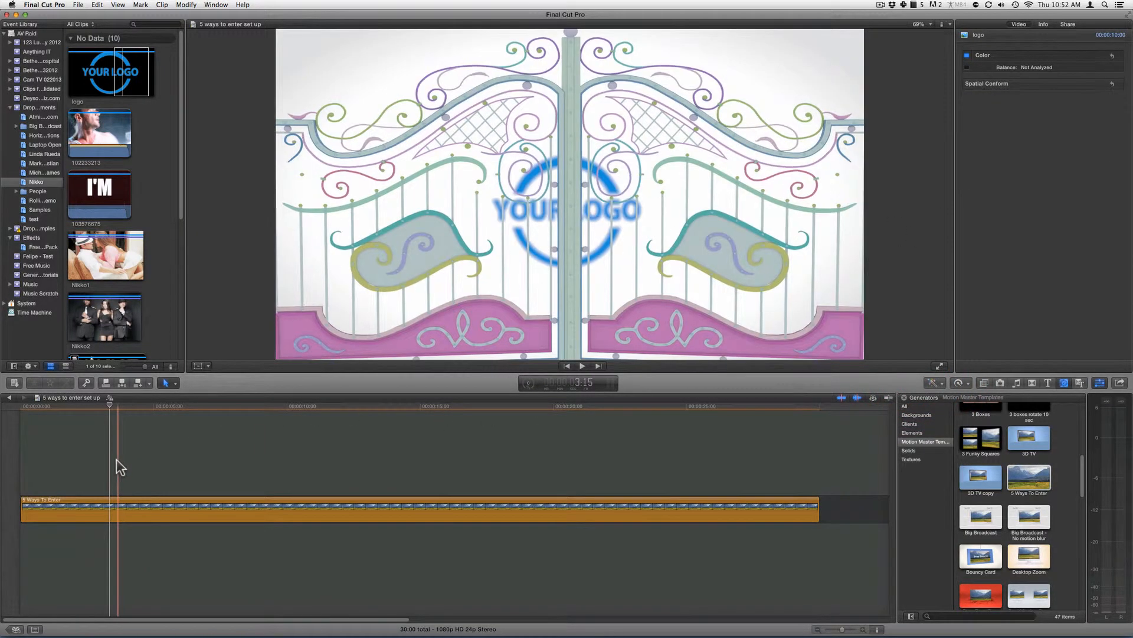
# Step: With the playhead at 4:11, set the logo's horizontal pan to about -7.5 px and its scale to about 108%
pyautogui.click(117, 460)
pyautogui.click(115, 500)
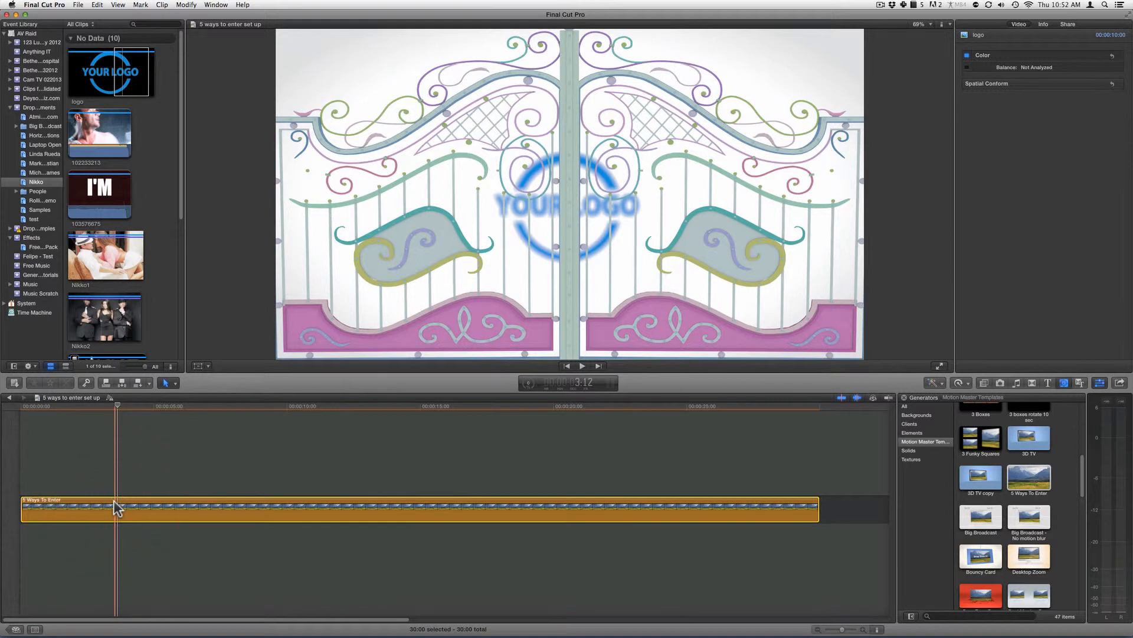
pyautogui.click(118, 464)
pyautogui.click(118, 509)
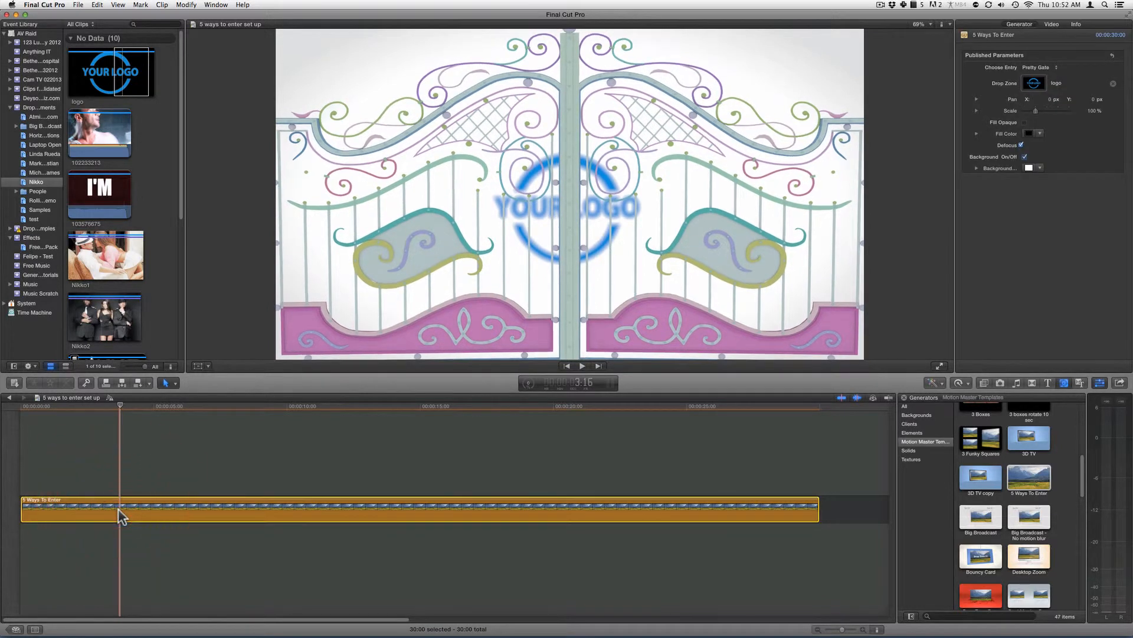
pyautogui.click(140, 406)
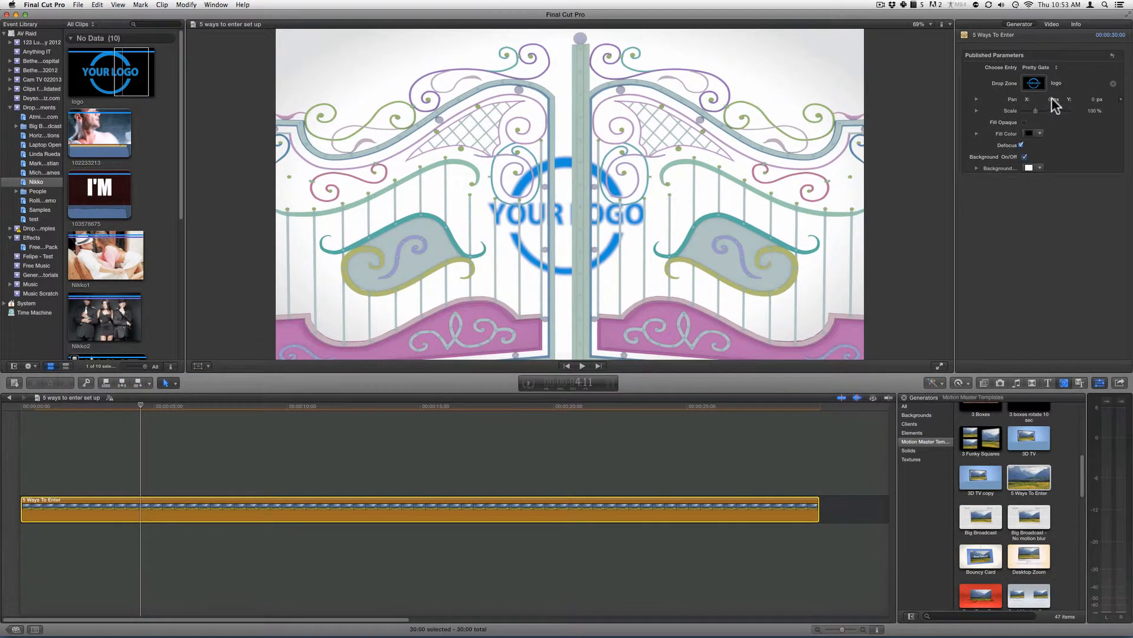
pyautogui.moveTo(1050, 99)
pyautogui.mouseDown()
pyautogui.moveTo(1060, 99)
pyautogui.moveTo(1038, 99)
pyautogui.moveTo(1095, 105)
pyautogui.moveTo(1035, 109)
pyautogui.mouseUp()
pyautogui.press('super+z')
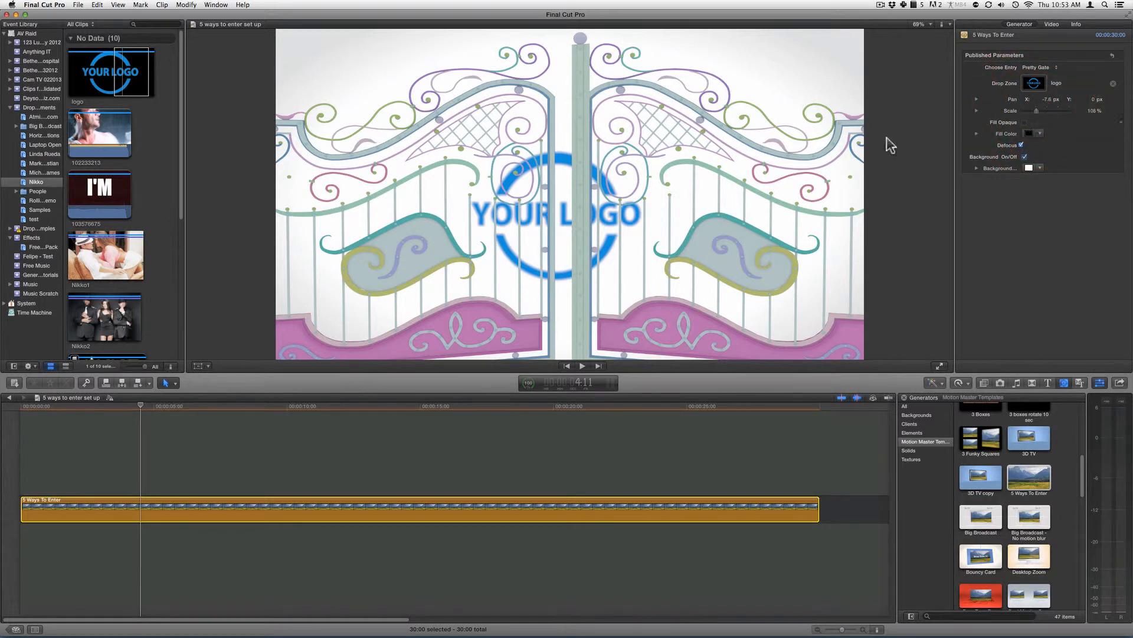
# Step: Try an opaque pale green fill behind the logo at 5:21, and turn the opaque fill off again
pyautogui.click(177, 406)
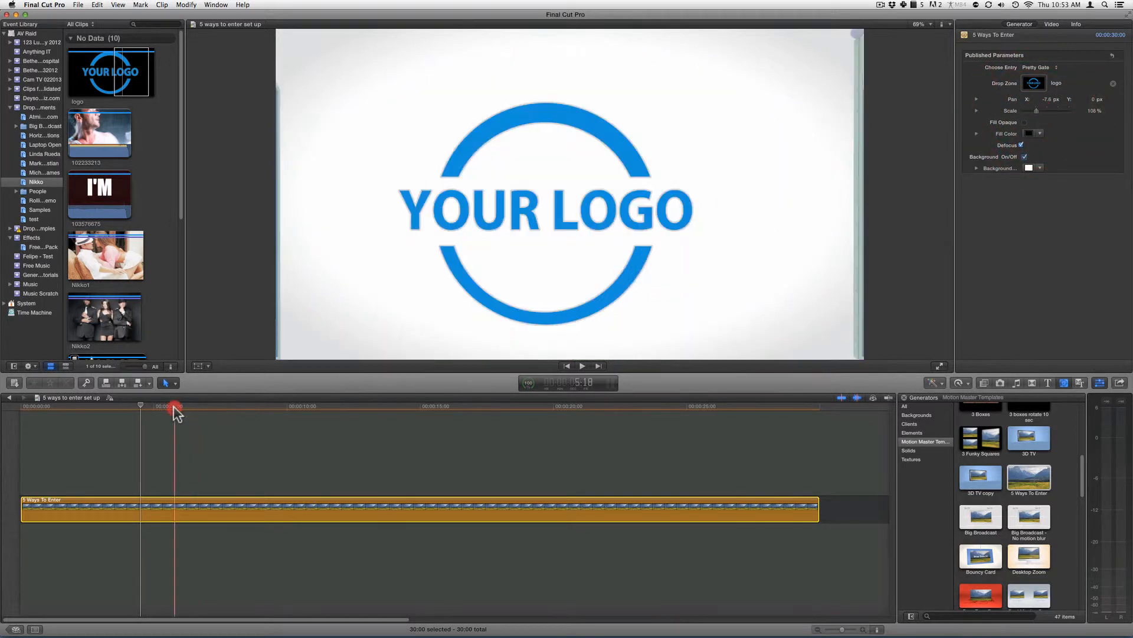
pyautogui.click(1025, 123)
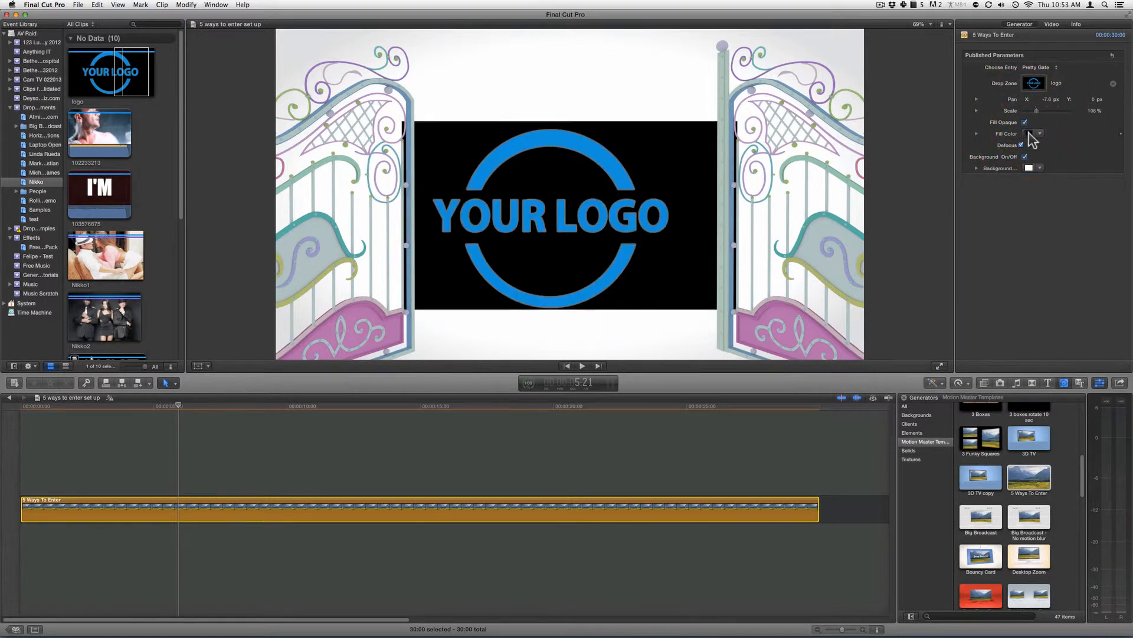
pyautogui.click(1029, 134)
pyautogui.moveTo(678, 443); pyautogui.dragTo(590, 493)
pyautogui.click(629, 458)
pyautogui.click(556, 295)
pyautogui.click(1025, 122)
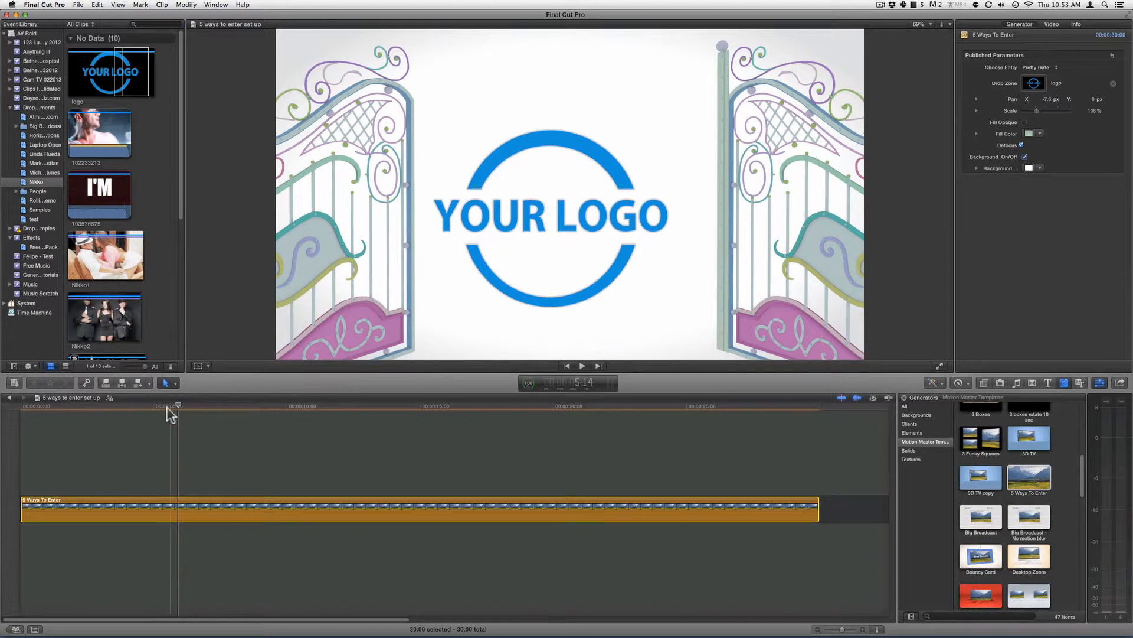
# Step: With the playhead at 3:13, compare the logo with Defocus off and on, leaving Defocus on
pyautogui.moveTo(171, 407); pyautogui.dragTo(115, 407)
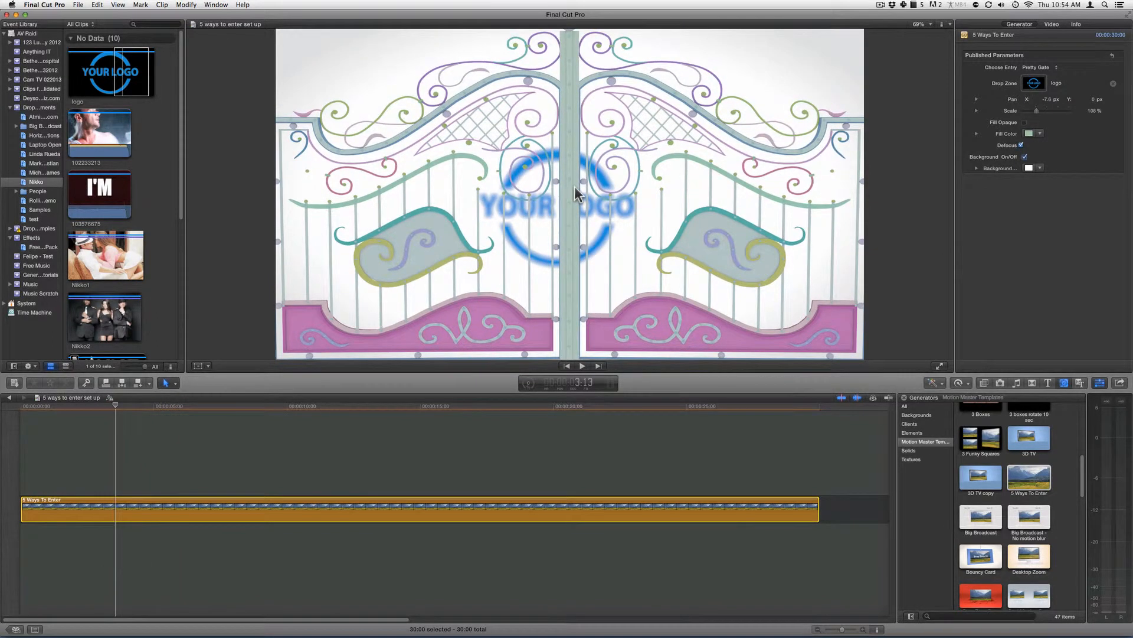
pyautogui.click(1022, 145)
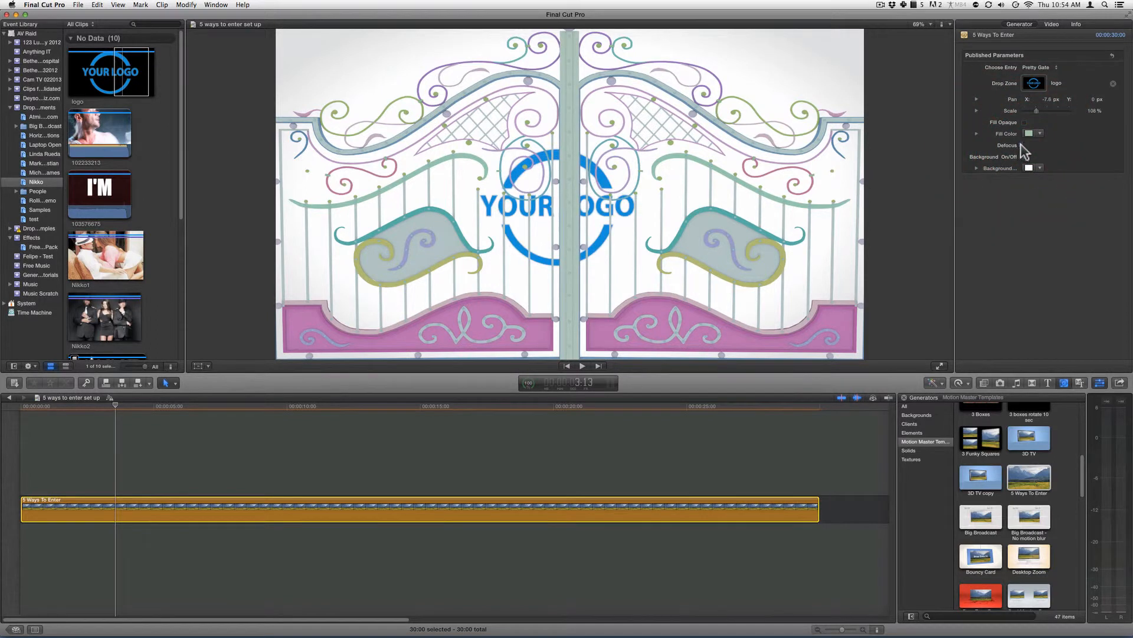
pyautogui.click(1021, 144)
pyautogui.click(1021, 144)
pyautogui.click(1021, 145)
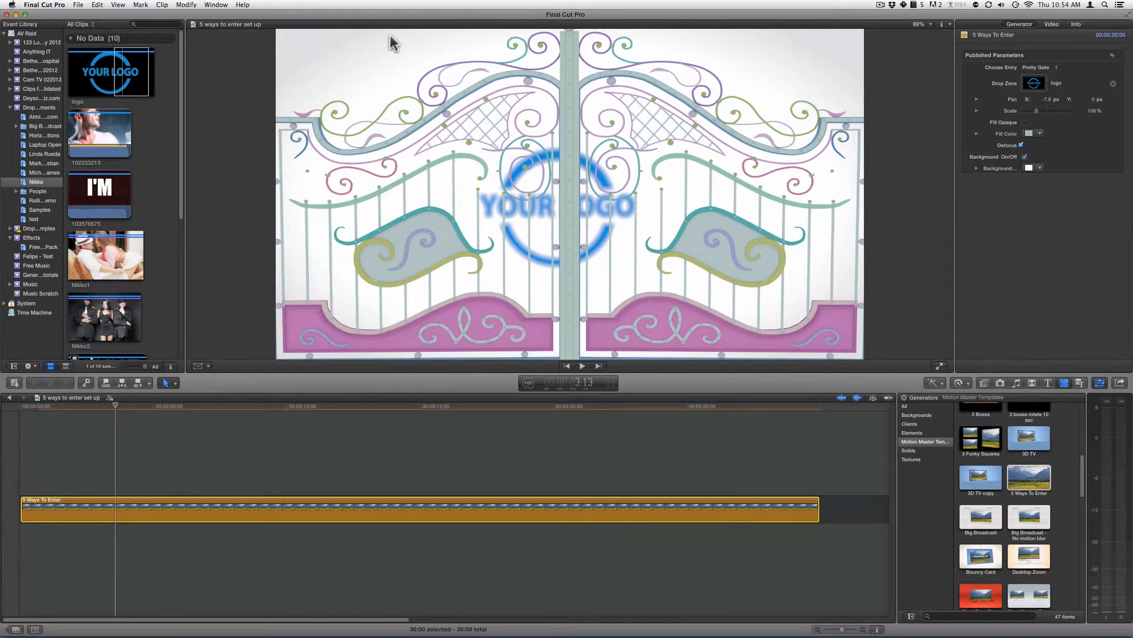
# Step: Toggle the generator's background off and on, and try a pale lavender background color
pyautogui.click(1025, 157)
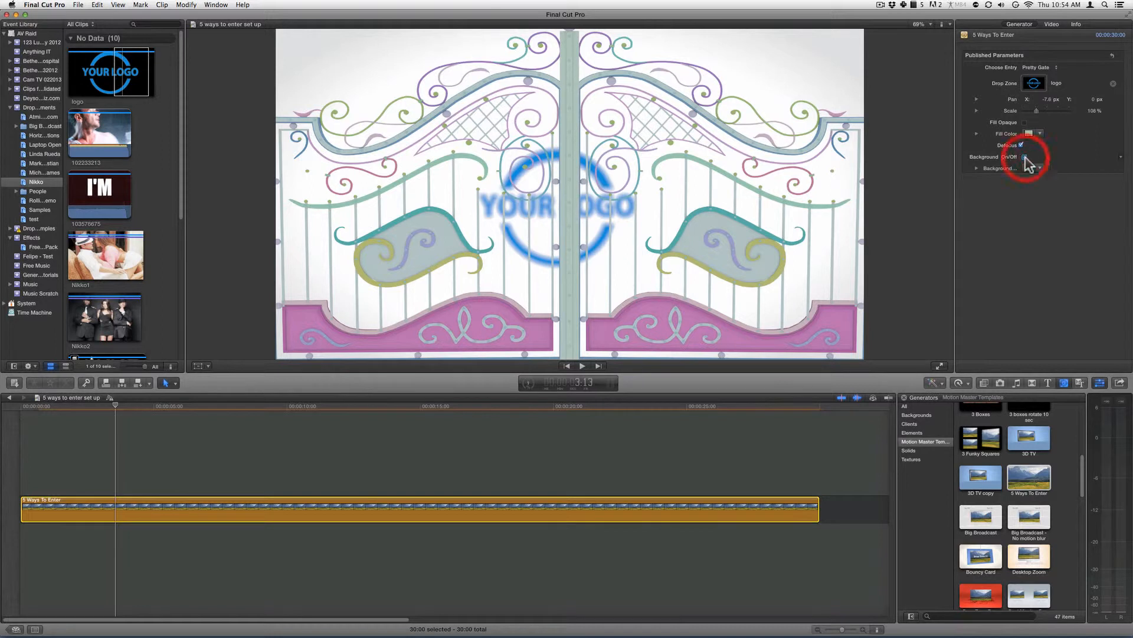
pyautogui.click(1025, 157)
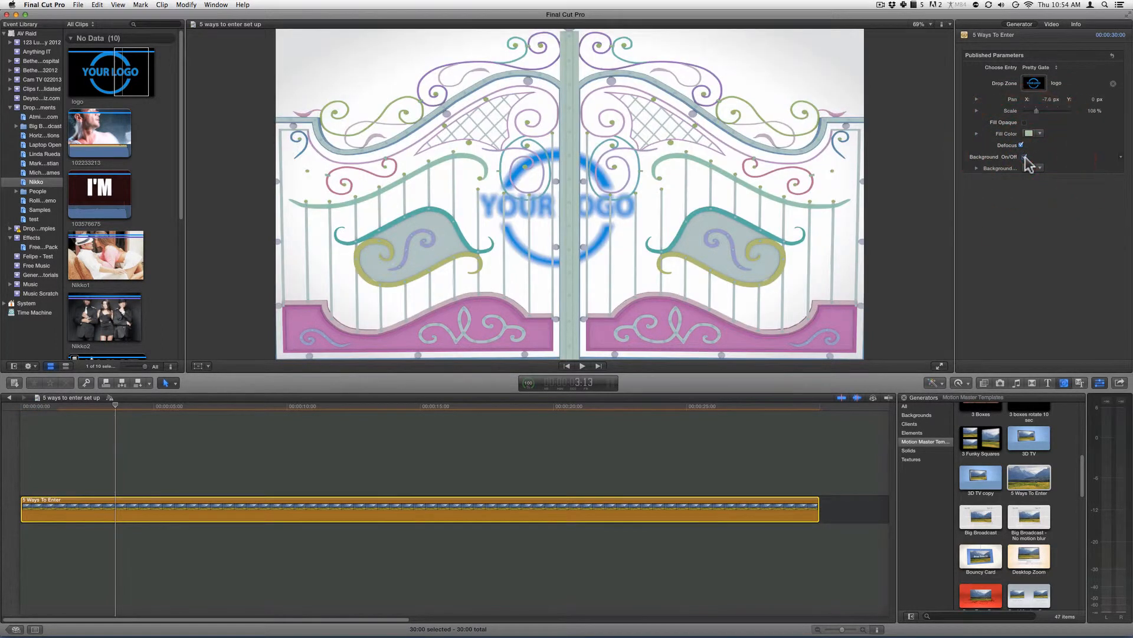
pyautogui.click(1029, 168)
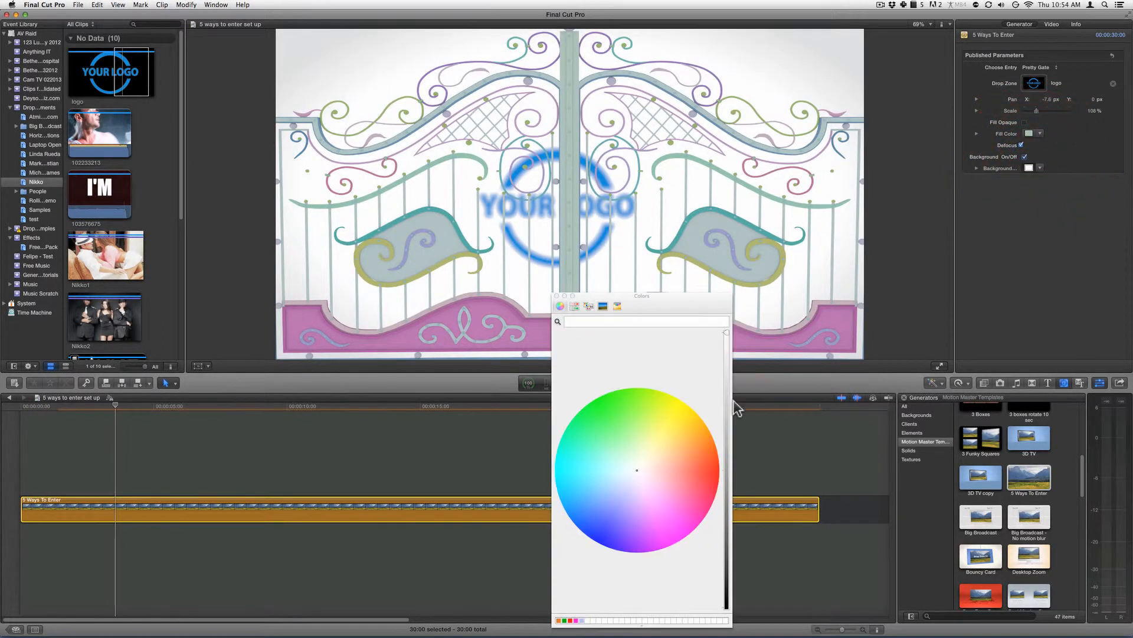
pyautogui.moveTo(659, 413); pyautogui.dragTo(614, 448)
pyautogui.click(557, 295)
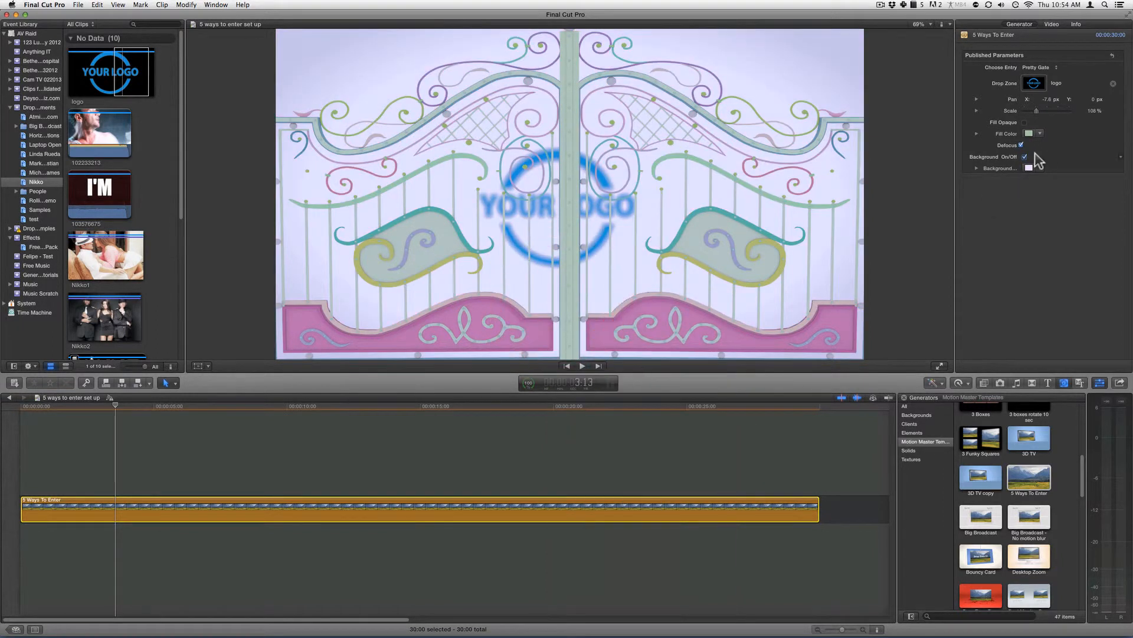
# Step: Try the Lines background beneath the clip with the generator's own background off, and remove it and restore the background
pyautogui.click(1025, 157)
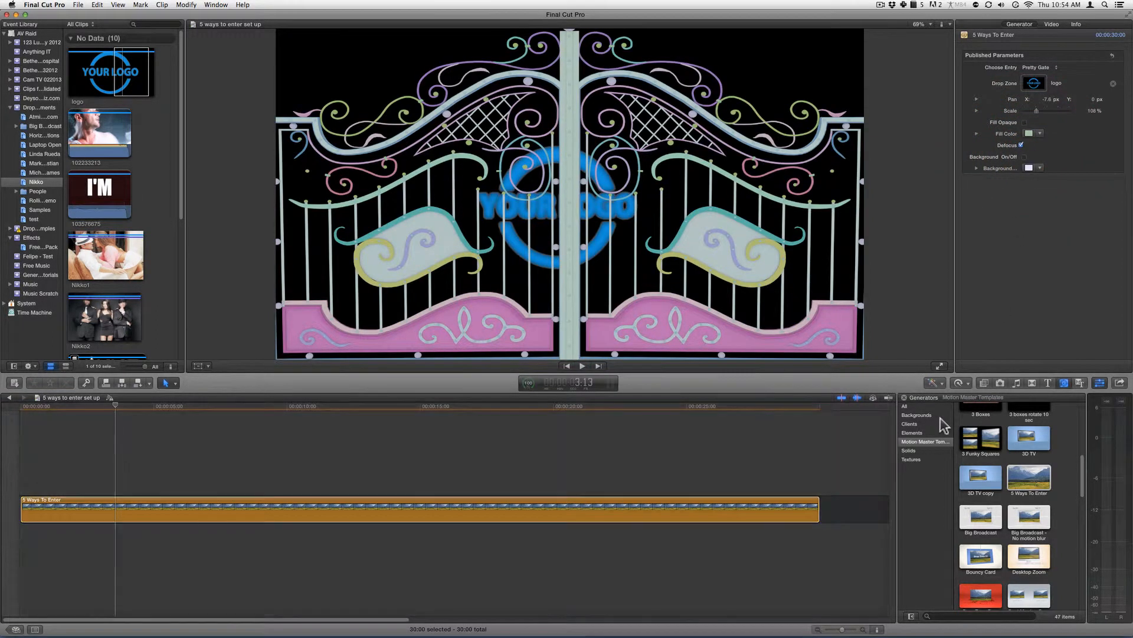
pyautogui.click(917, 415)
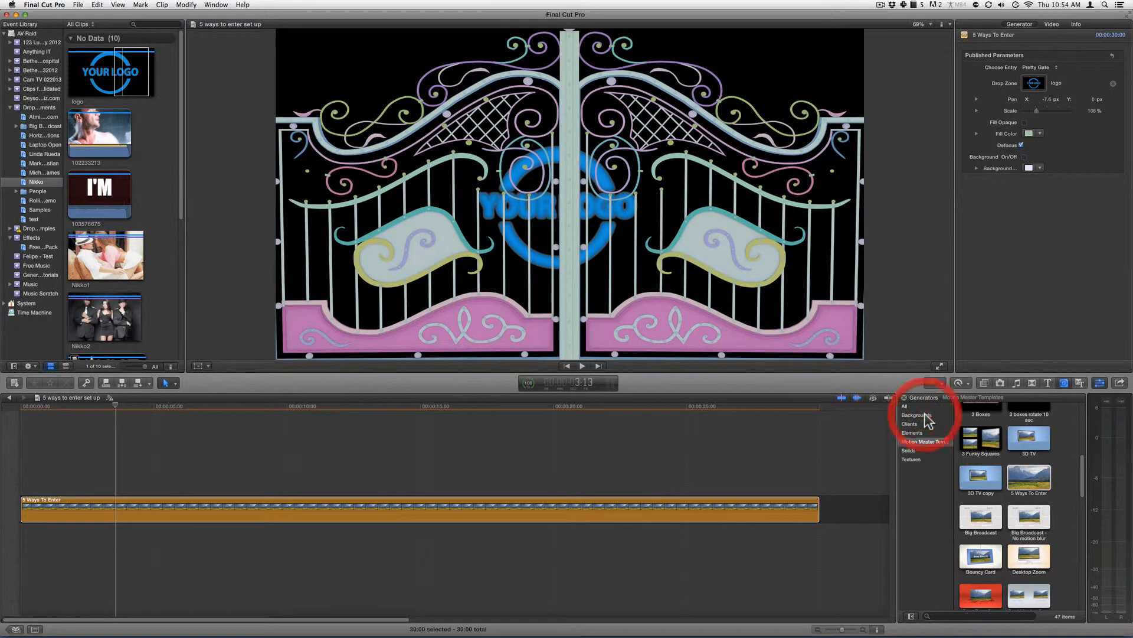
pyautogui.moveTo(981, 475); pyautogui.dragTo(98, 534)
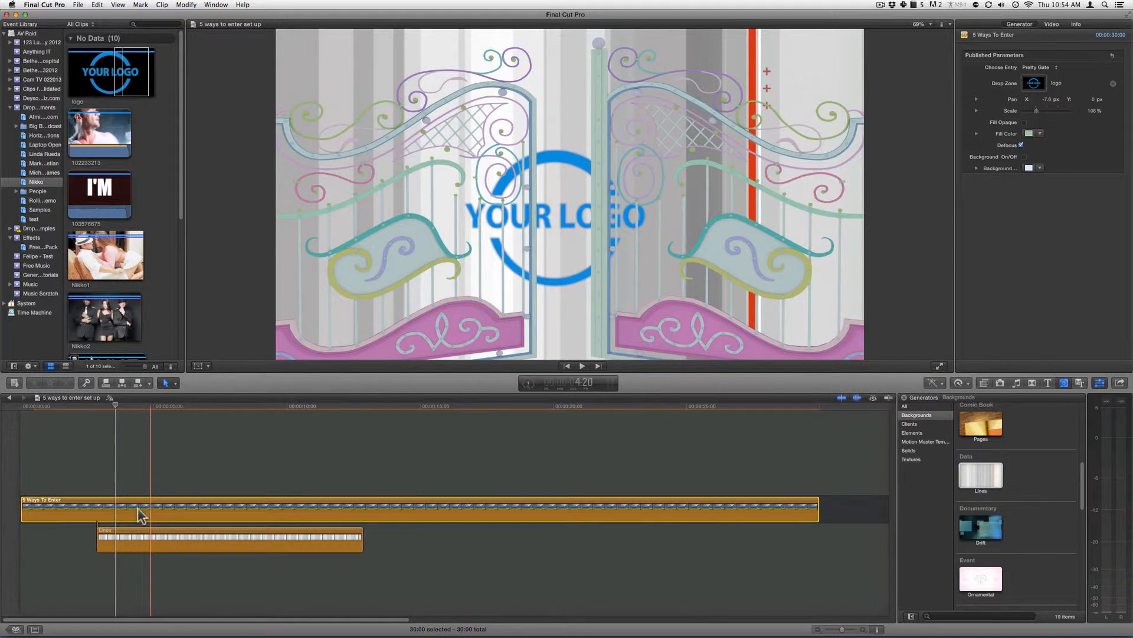
pyautogui.click(134, 544)
pyautogui.press('Delete')
pyautogui.click(1025, 157)
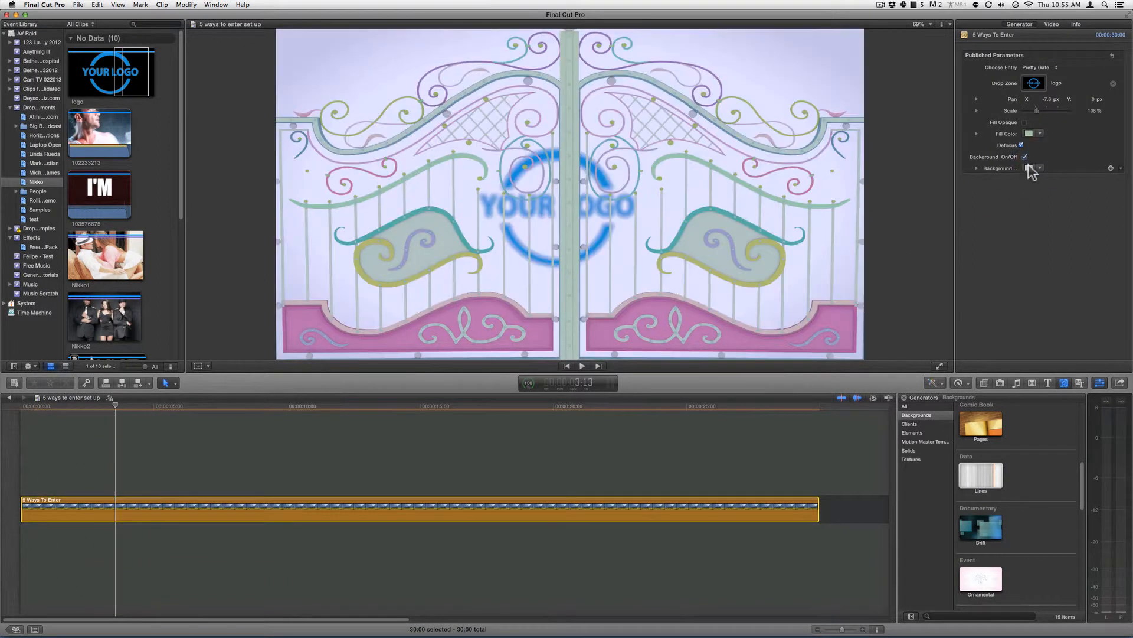
# Step: Set the background color to white and move the playhead to about 4:15
pyautogui.click(1029, 168)
pyautogui.click(637, 471)
pyautogui.click(558, 296)
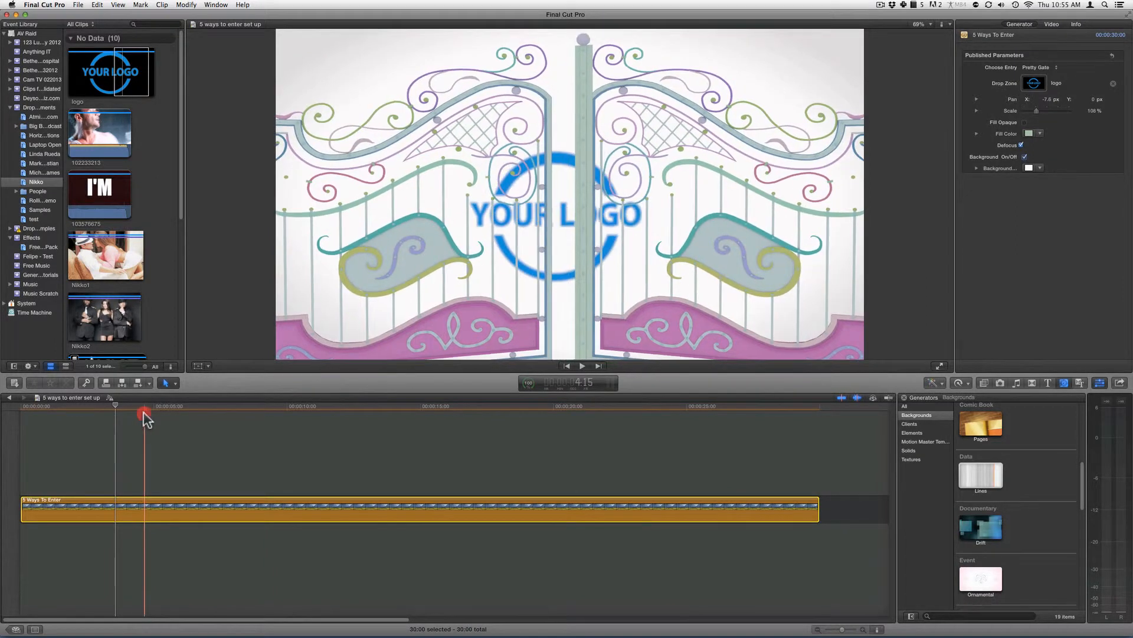
pyautogui.click(144, 417)
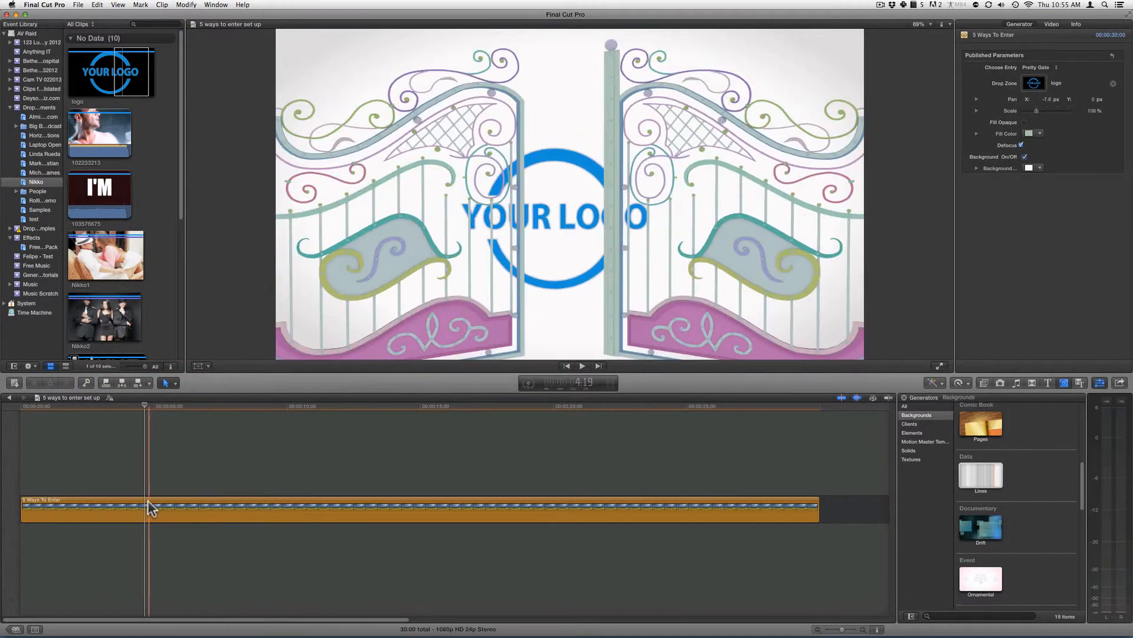
pyautogui.click(147, 498)
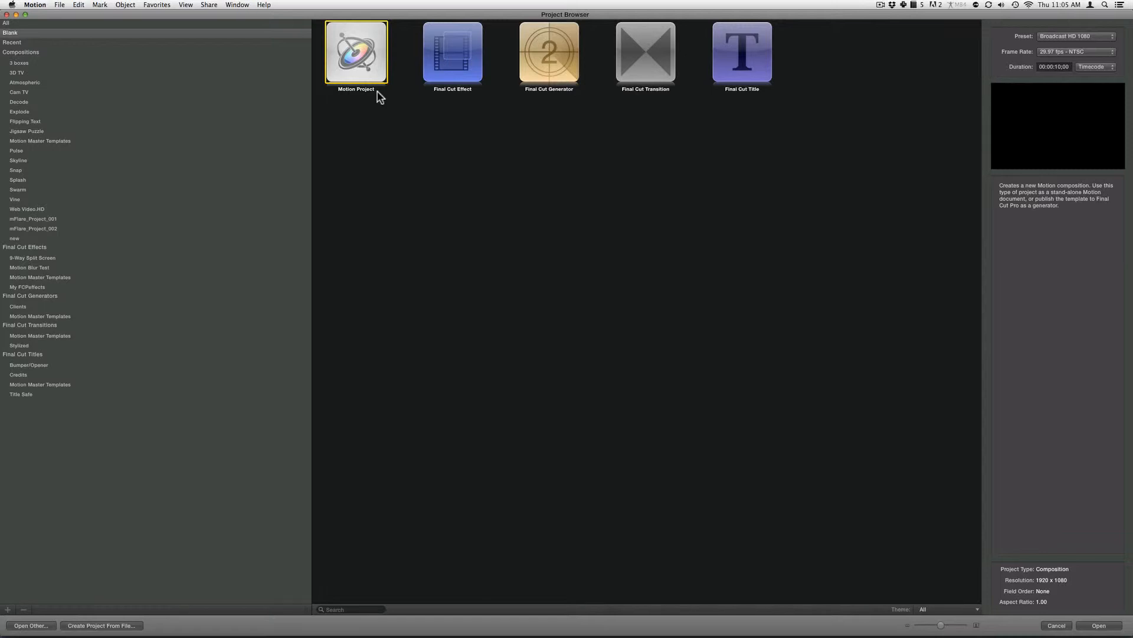
# Step: In Motion, open the 5 Ways To Enter template from the Motion Master Templates under Final Cut Generators
pyautogui.click(59, 5)
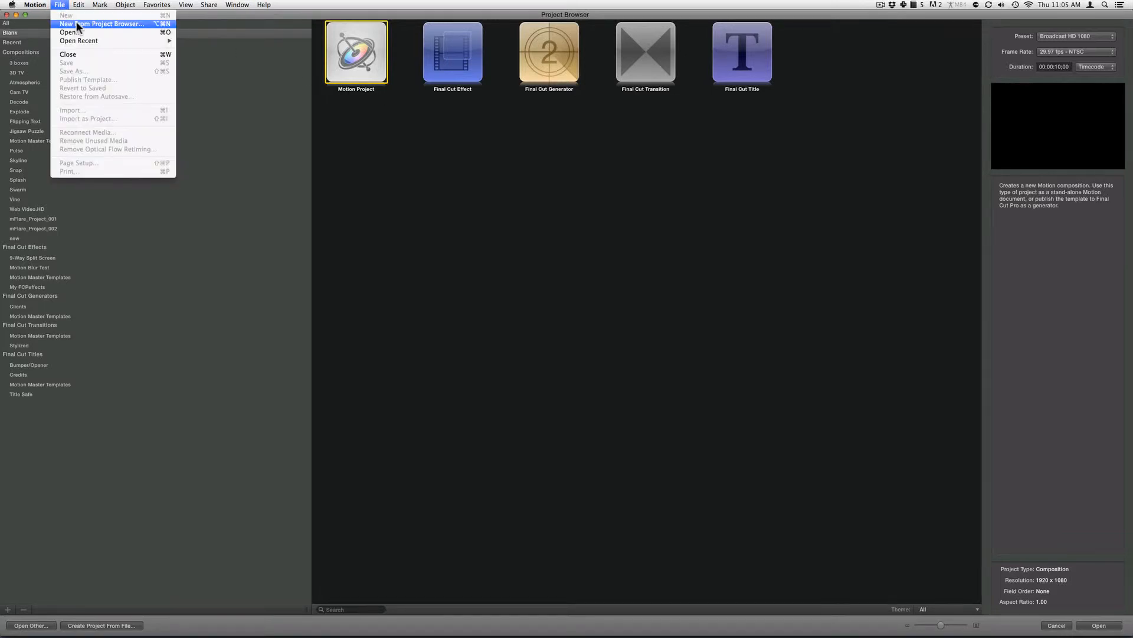
pyautogui.click(76, 22)
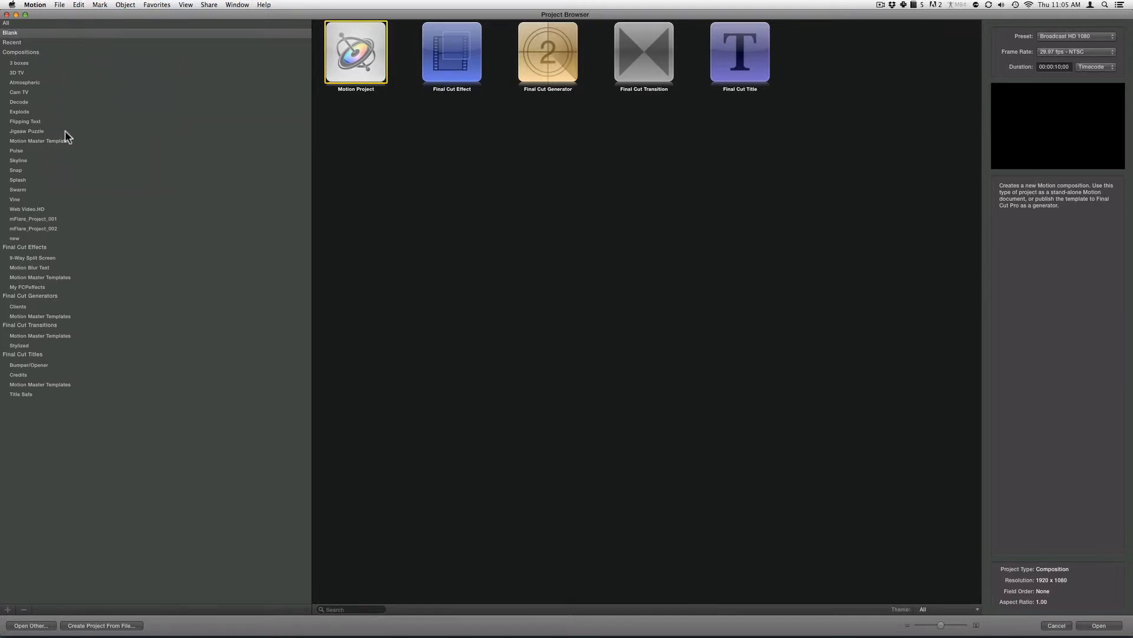
pyautogui.click(50, 316)
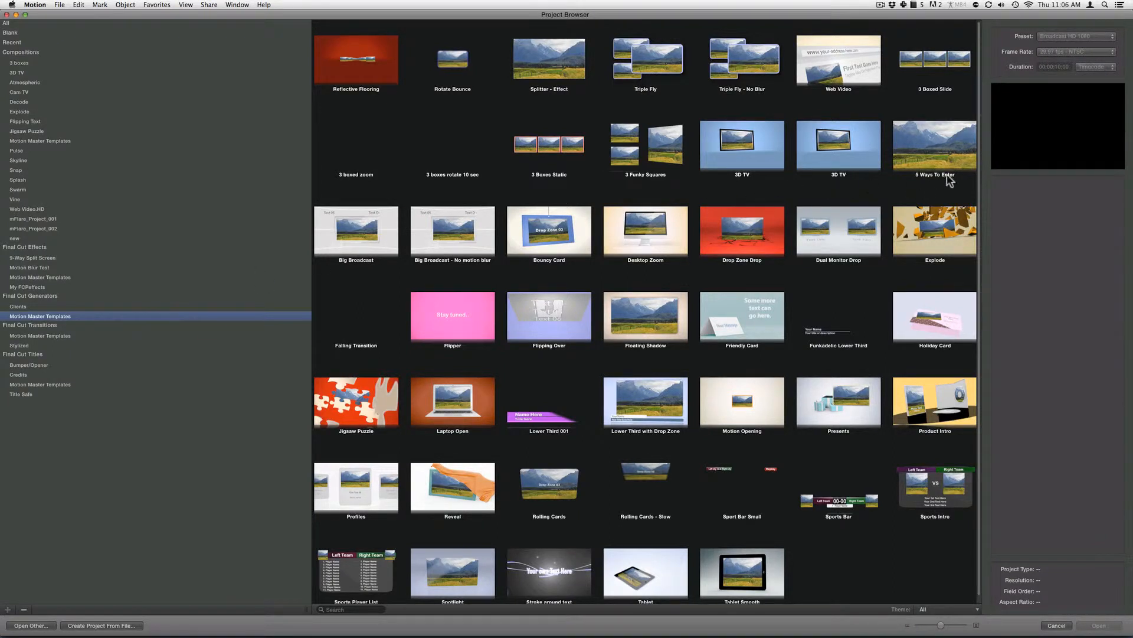
pyautogui.click(941, 155)
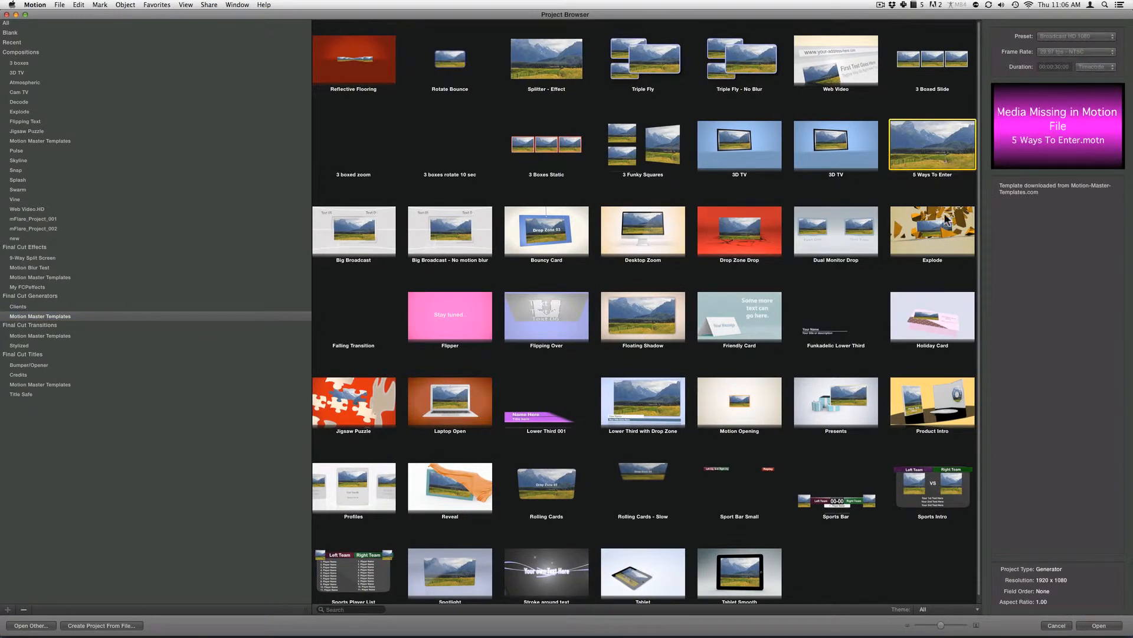
pyautogui.click(1098, 626)
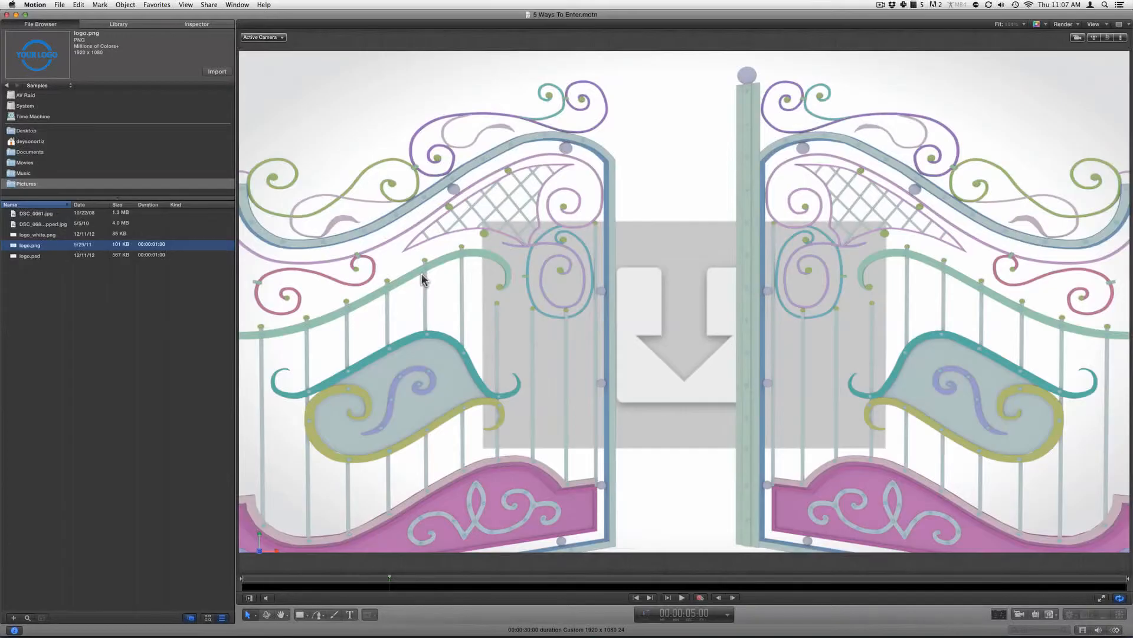
# Step: View the project properties and show the project's published parameters
pyautogui.click(60, 5)
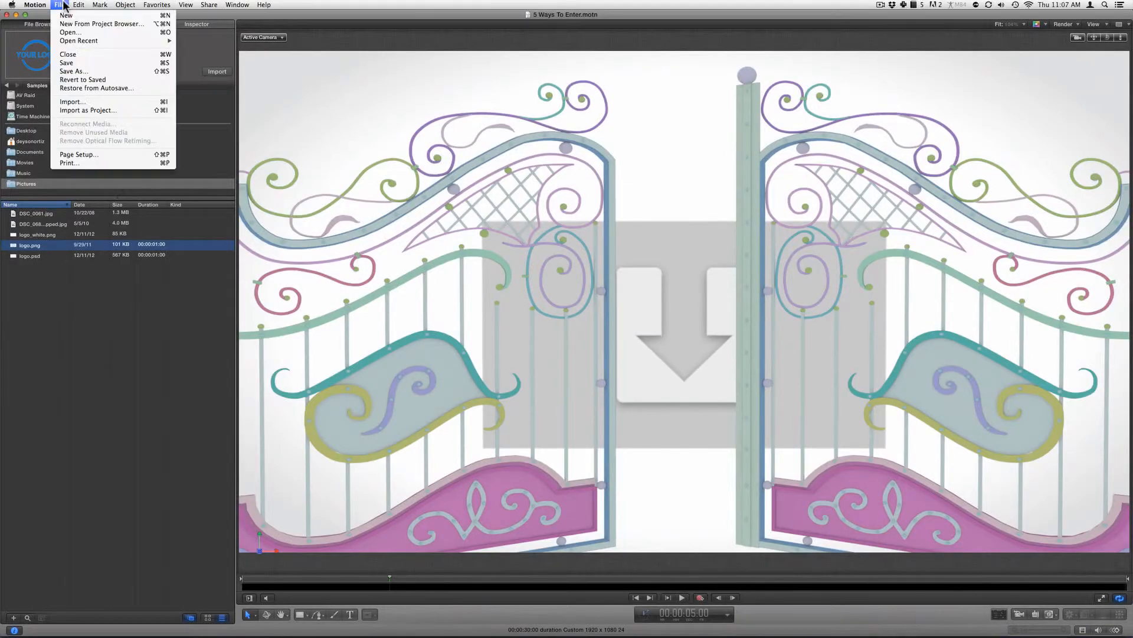
pyautogui.moveTo(77, 5)
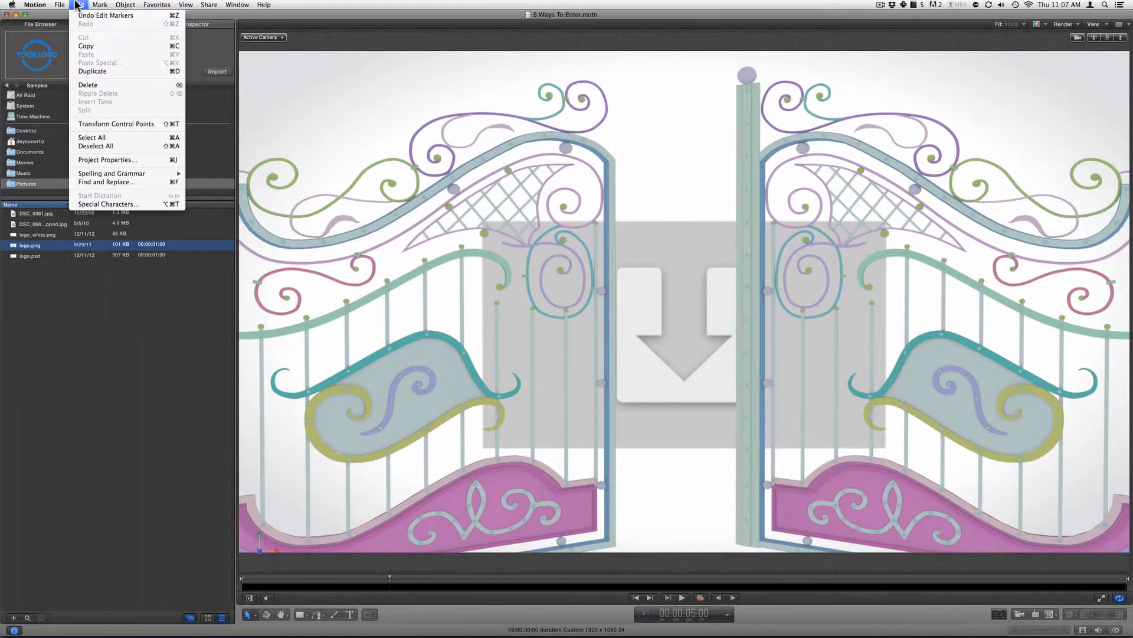
pyautogui.click(108, 160)
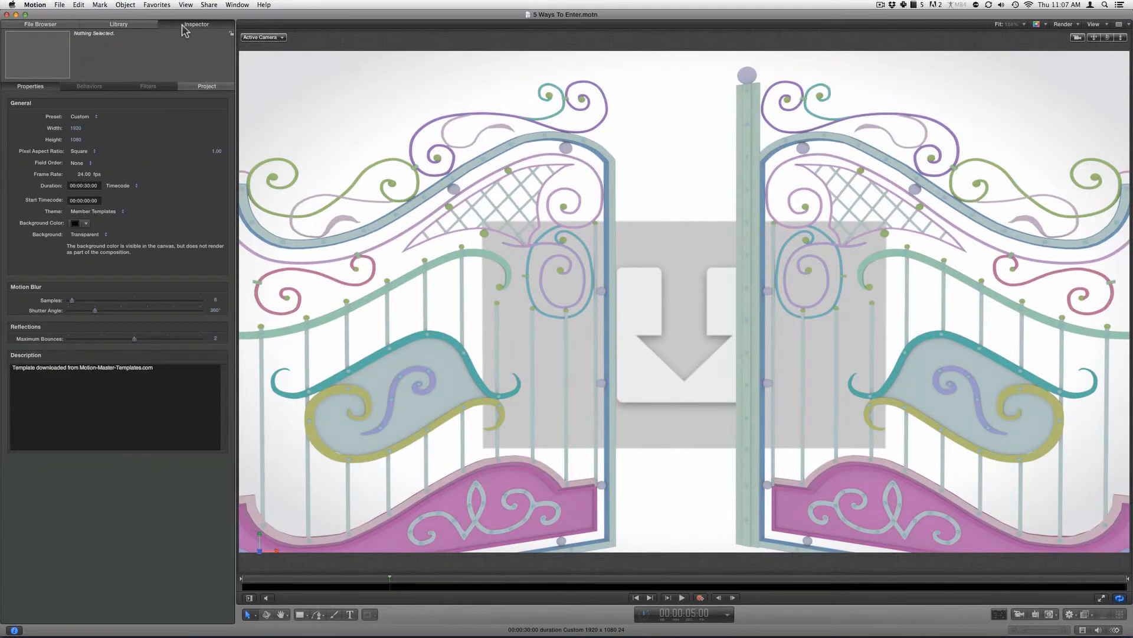
pyautogui.click(184, 25)
pyautogui.click(203, 87)
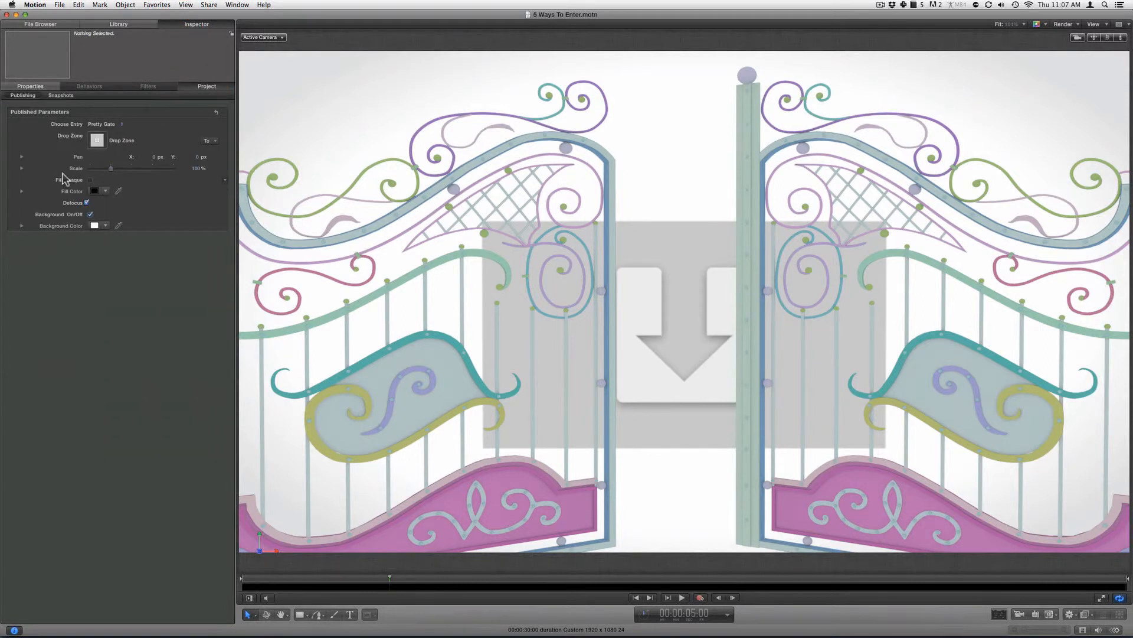
# Step: Preview the entry styles Fancy Fence, Fancy Door, Pretty Gate and Vault Door, and set the entry to Space Door
pyautogui.click(93, 125)
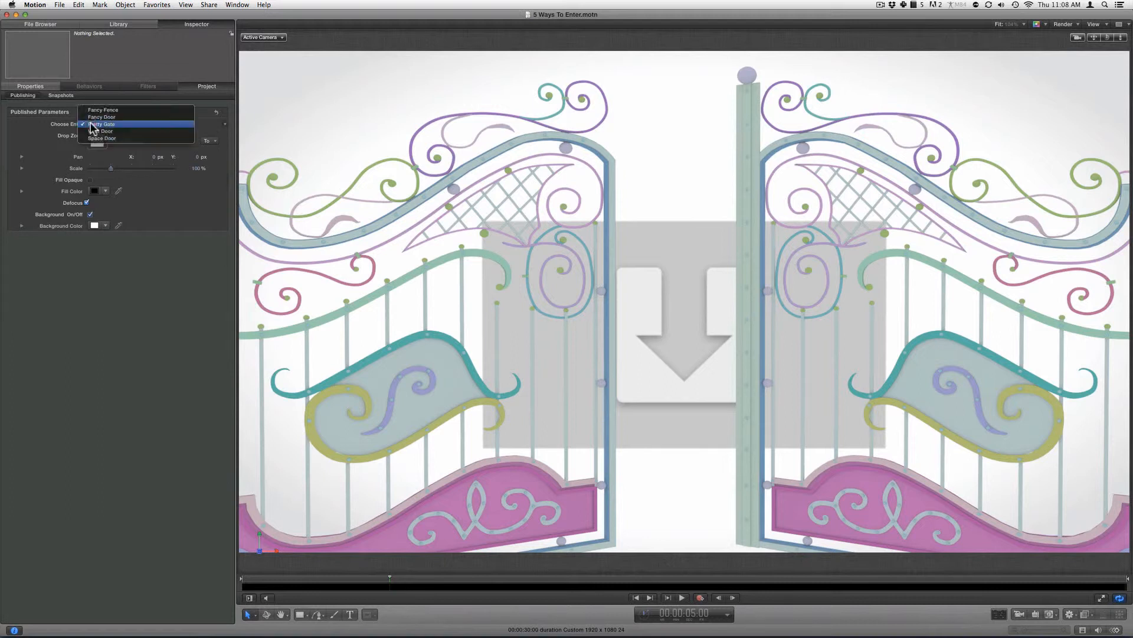
pyautogui.click(101, 125)
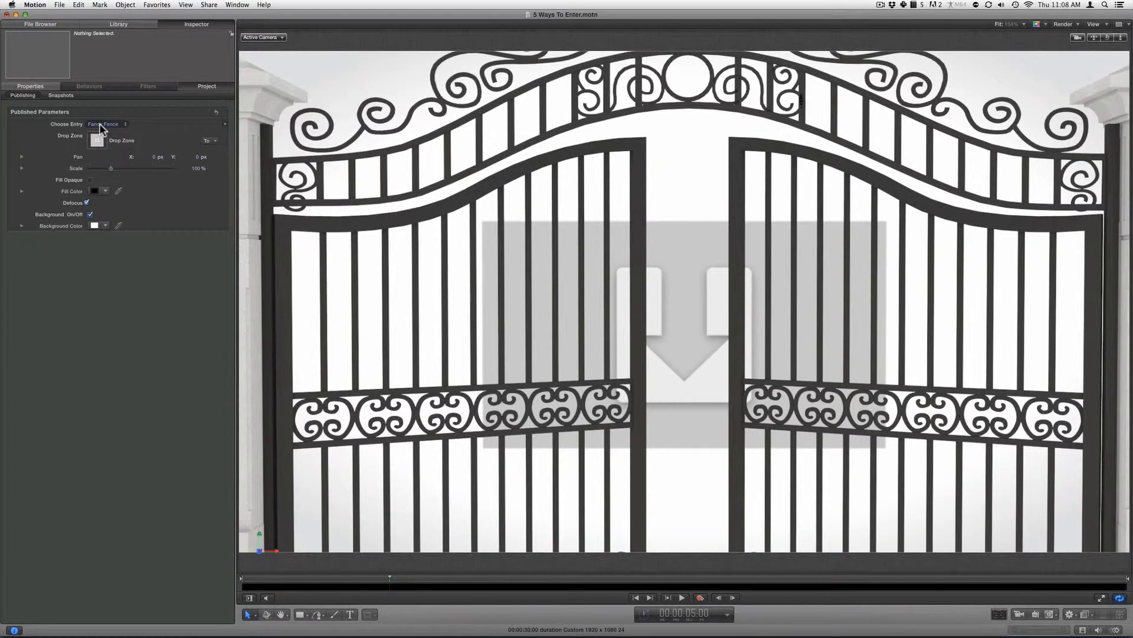
pyautogui.click(99, 123)
pyautogui.click(104, 135)
pyautogui.click(102, 124)
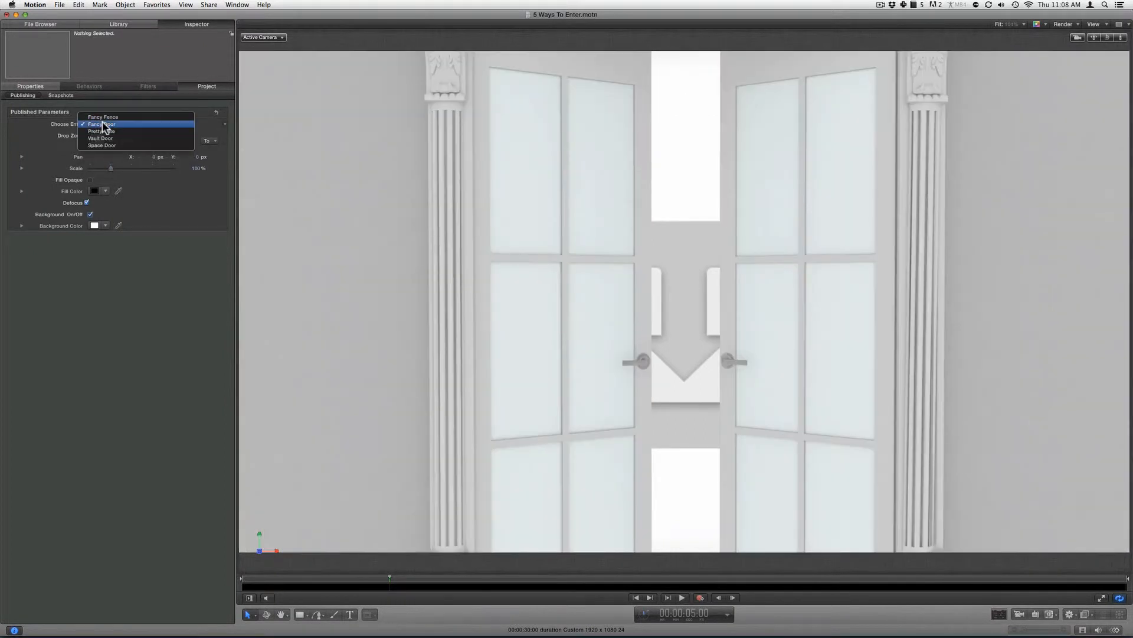
pyautogui.click(103, 125)
pyautogui.click(104, 126)
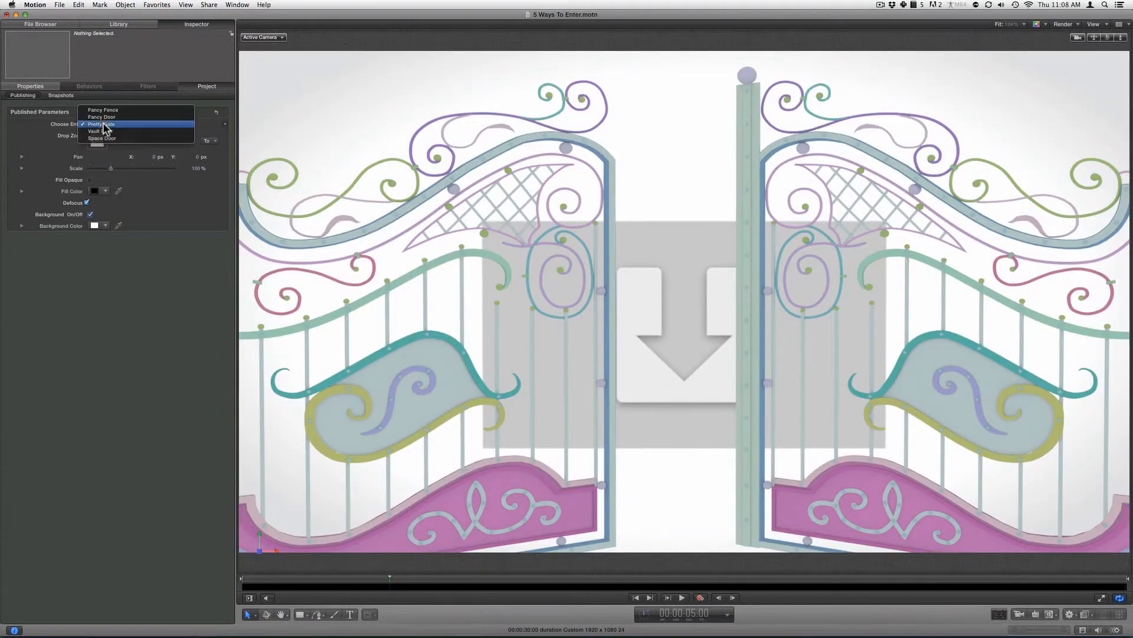
pyautogui.click(105, 131)
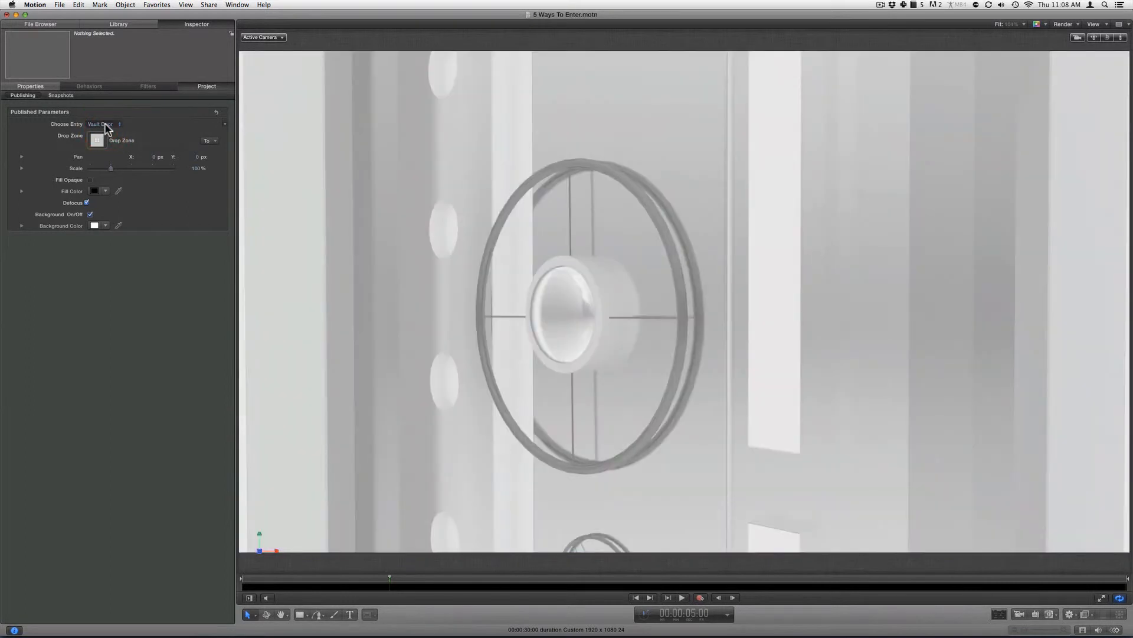
pyautogui.click(105, 126)
pyautogui.click(105, 131)
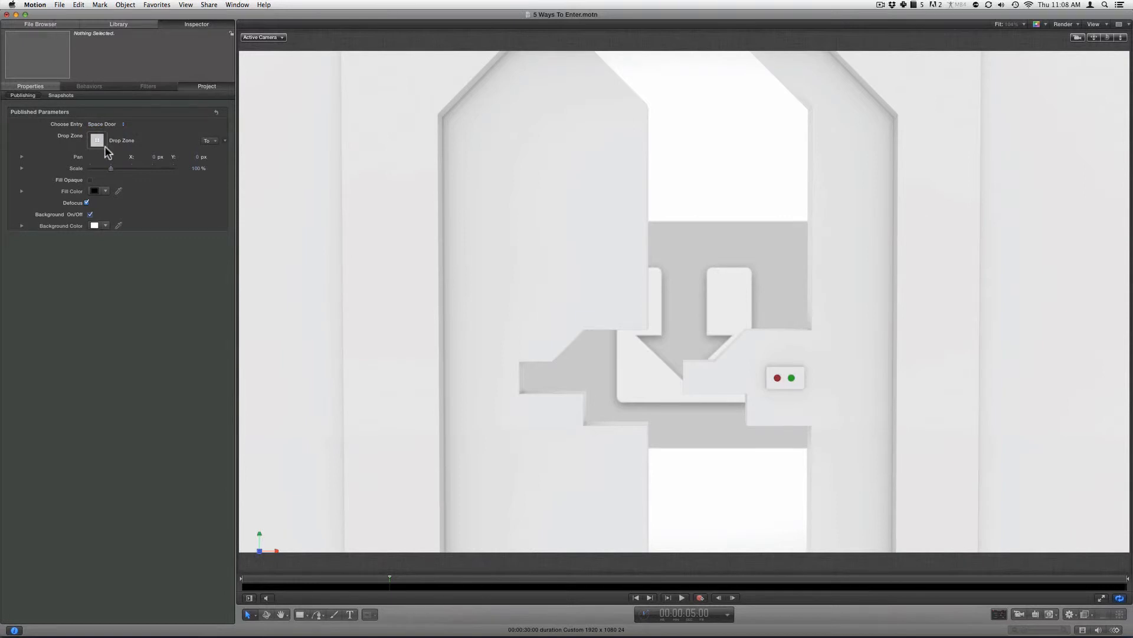
# Step: Fill the template's drop zone with logo.png from the Samples folder
pyautogui.click(56, 27)
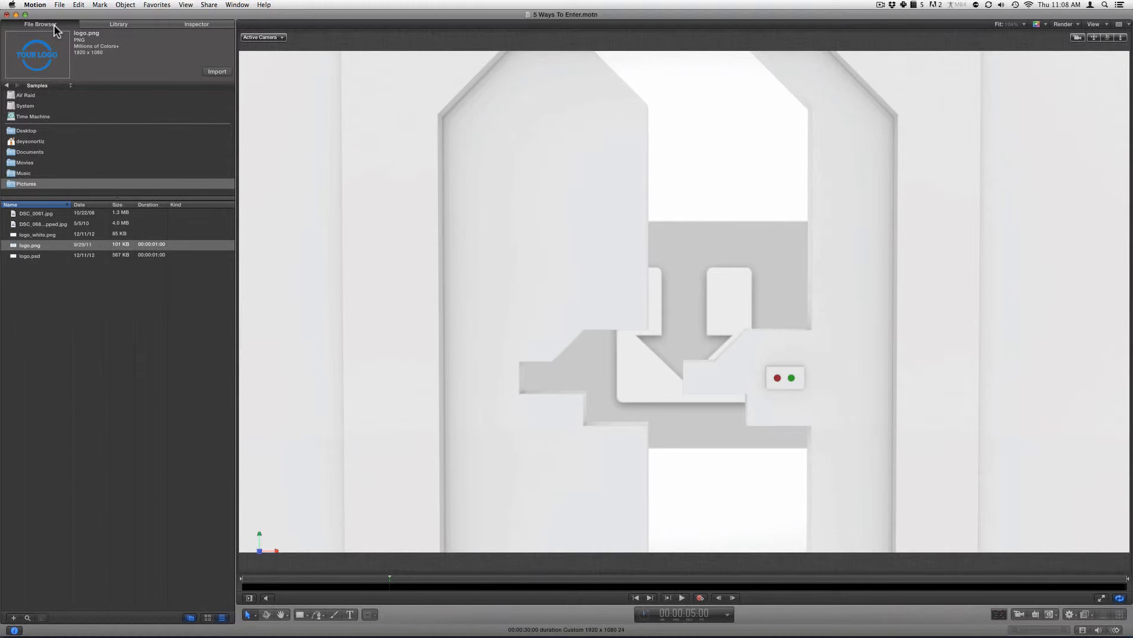
pyautogui.click(34, 245)
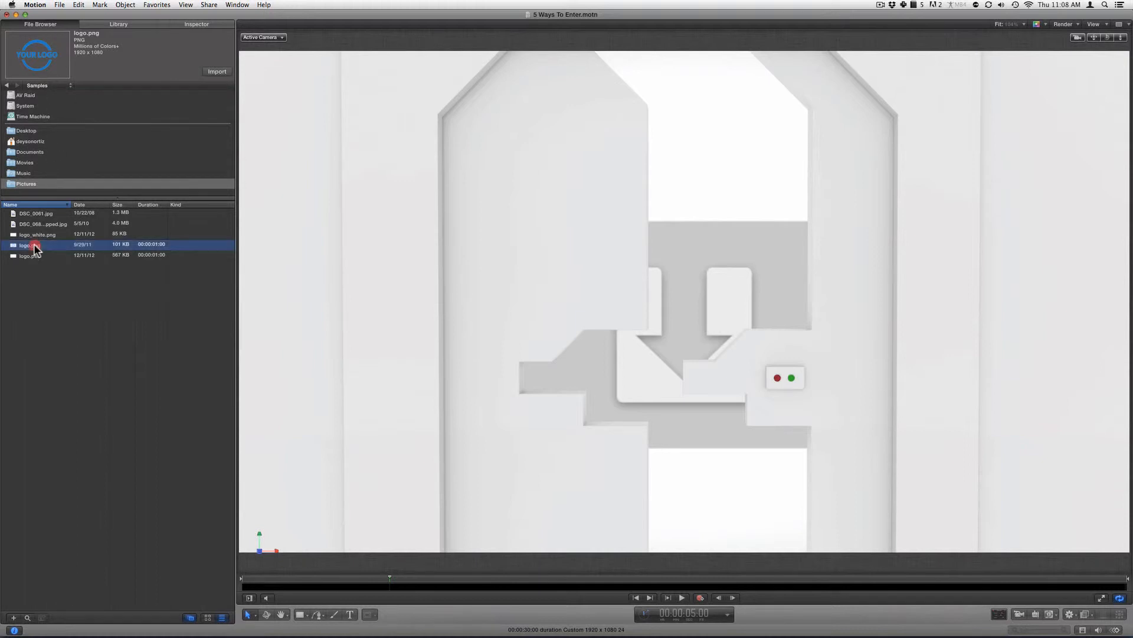
pyautogui.moveTo(34, 247); pyautogui.dragTo(671, 310)
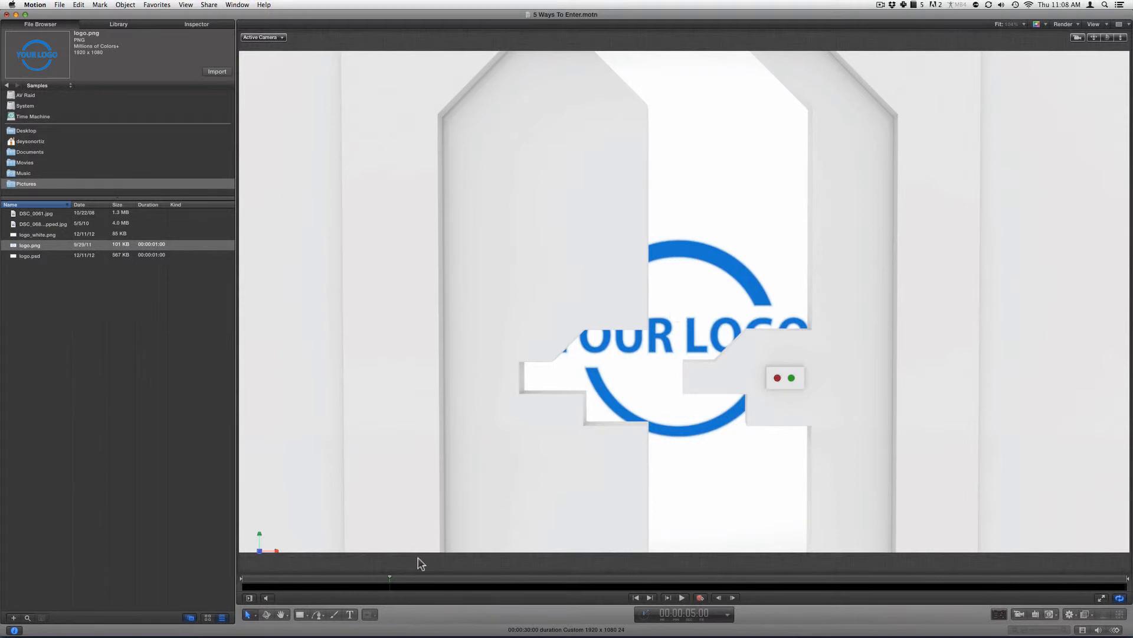
# Step: With the playhead at 6:04, pan the logo slightly left and upward in the drop zone
pyautogui.moveTo(391, 579); pyautogui.dragTo(425, 577)
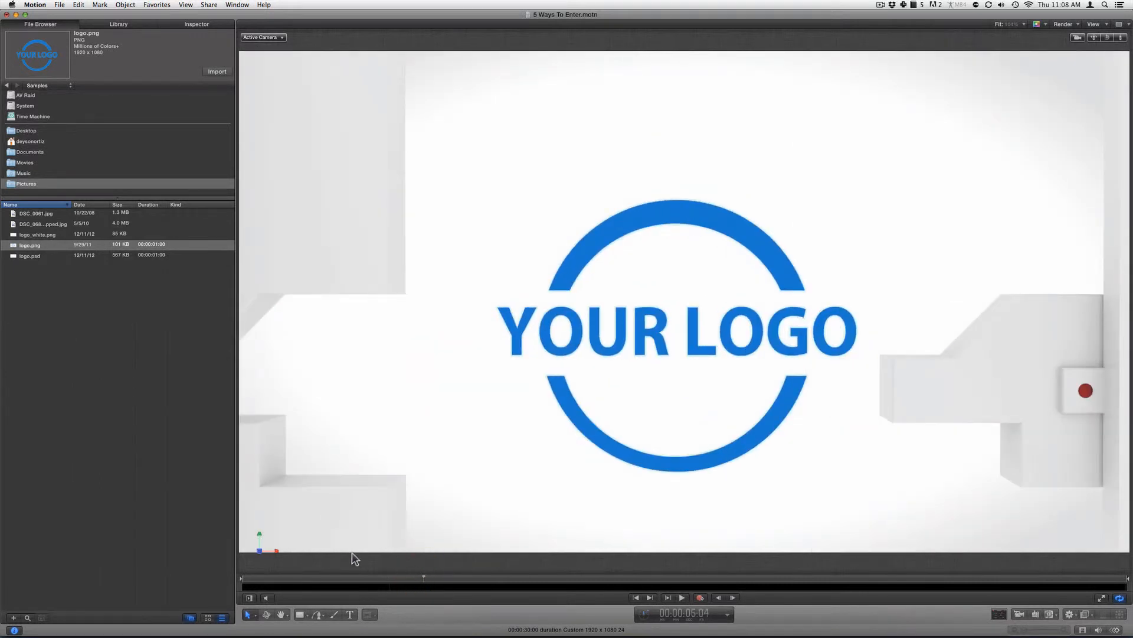
pyautogui.click(198, 26)
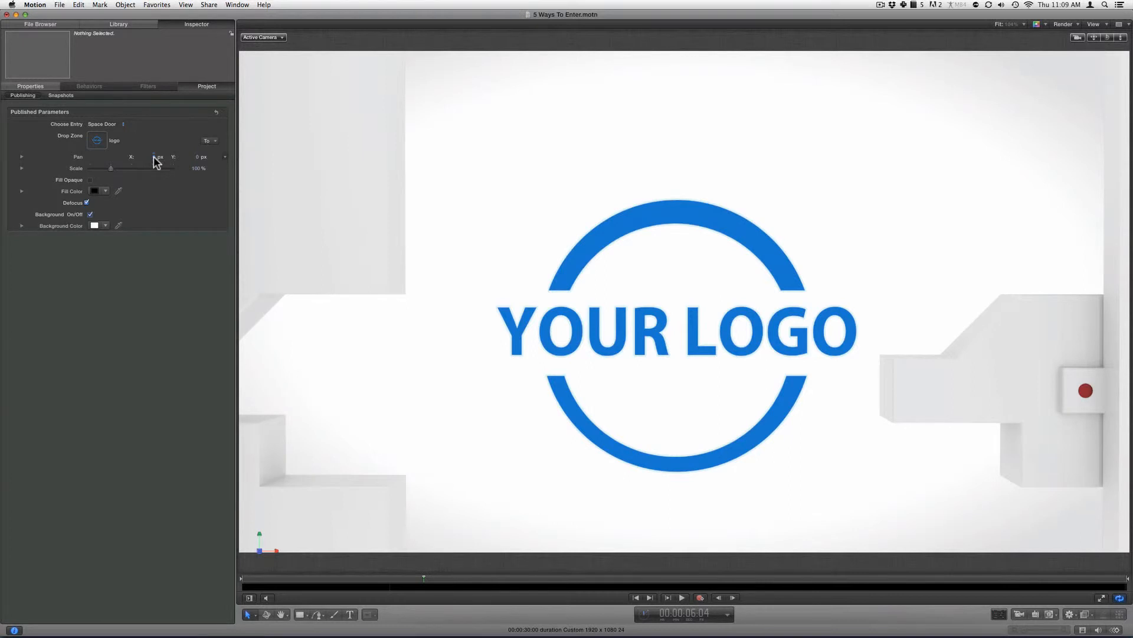
pyautogui.moveTo(155, 161); pyautogui.dragTo(189, 170)
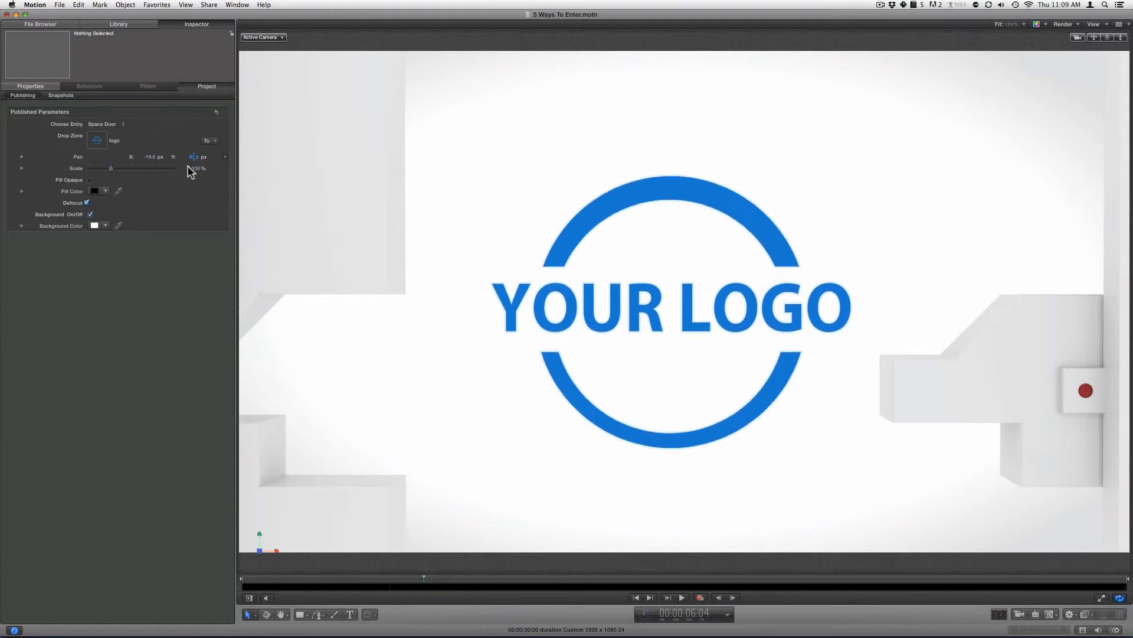
# Step: Reset the drop zone's pan to 0 px in X and Y and its scale to 100%
pyautogui.moveTo(112, 167); pyautogui.dragTo(107, 168)
pyautogui.doubleClick(199, 156)
pyautogui.write('0')
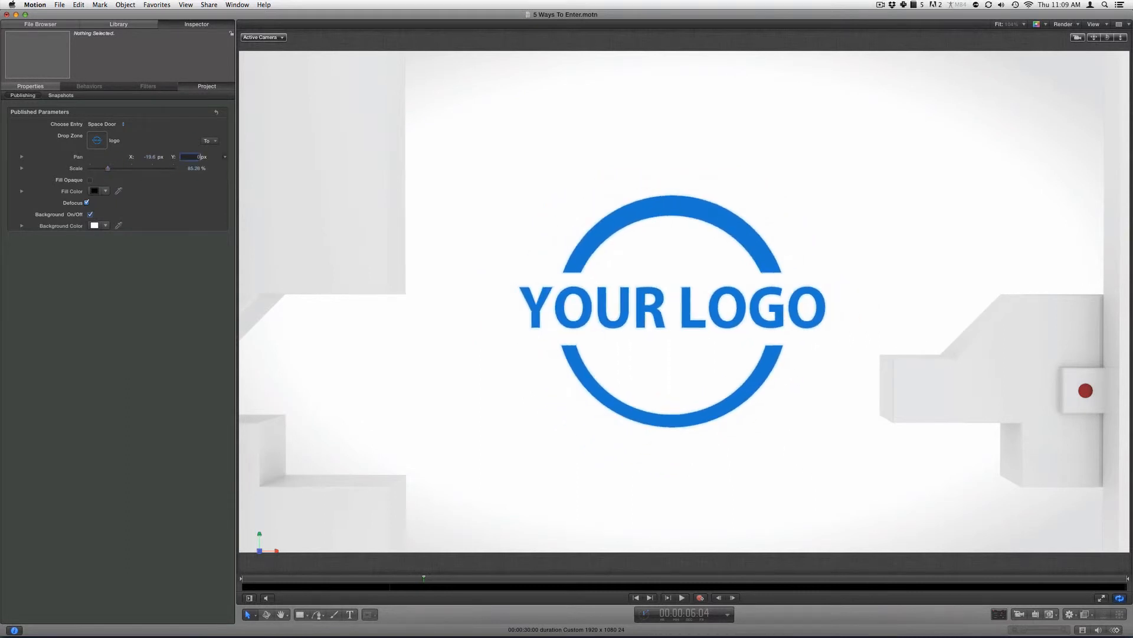
pyautogui.doubleClick(151, 158)
pyautogui.write('0')
pyautogui.doubleClick(191, 169)
pyautogui.write('100')
pyautogui.press('Return')
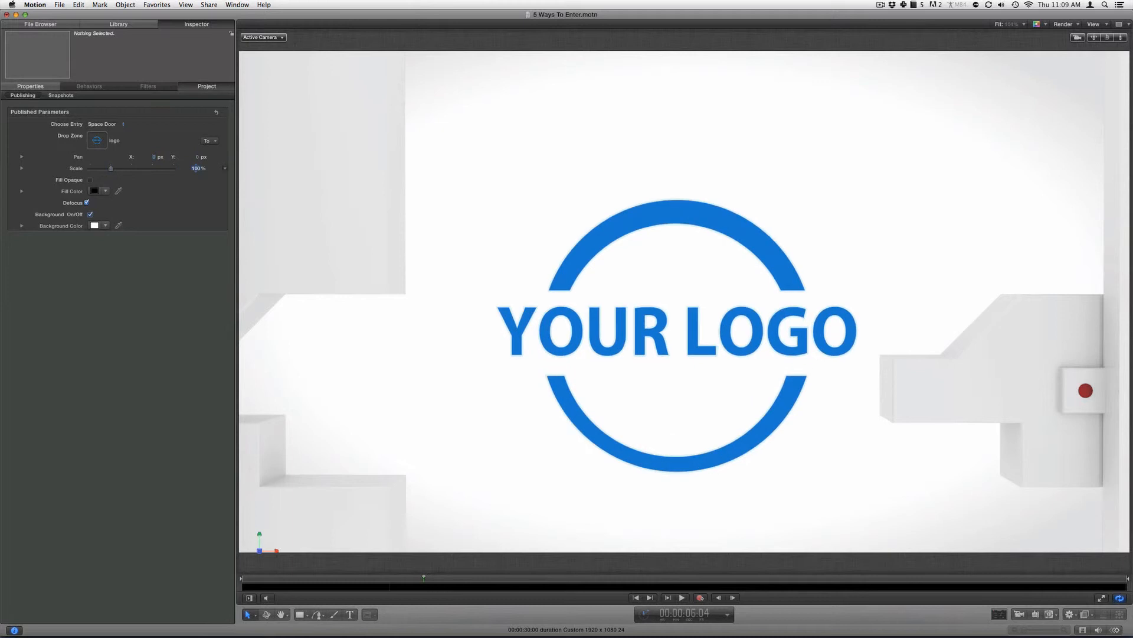
# Step: Try Fill Opaque on the drop zone with a light pink fill color, and turn the opaque fill back off
pyautogui.click(90, 180)
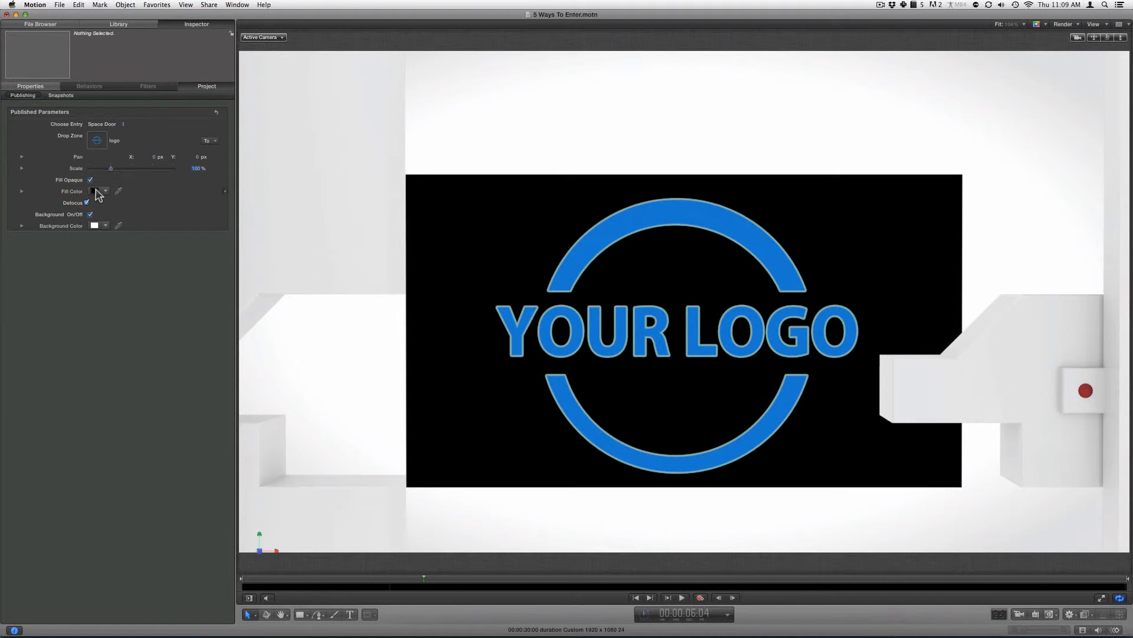
pyautogui.click(96, 192)
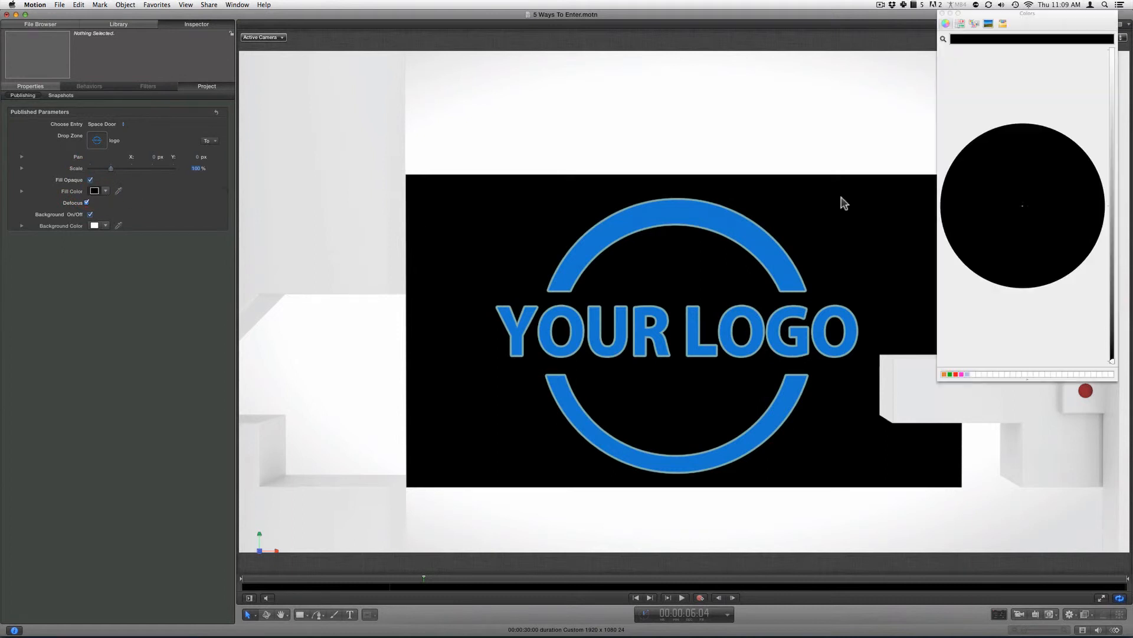
pyautogui.click(1052, 152)
pyautogui.click(1112, 137)
pyautogui.moveTo(1112, 134); pyautogui.dragTo(1113, 115)
pyautogui.moveTo(1051, 157); pyautogui.dragTo(1043, 207)
pyautogui.click(943, 13)
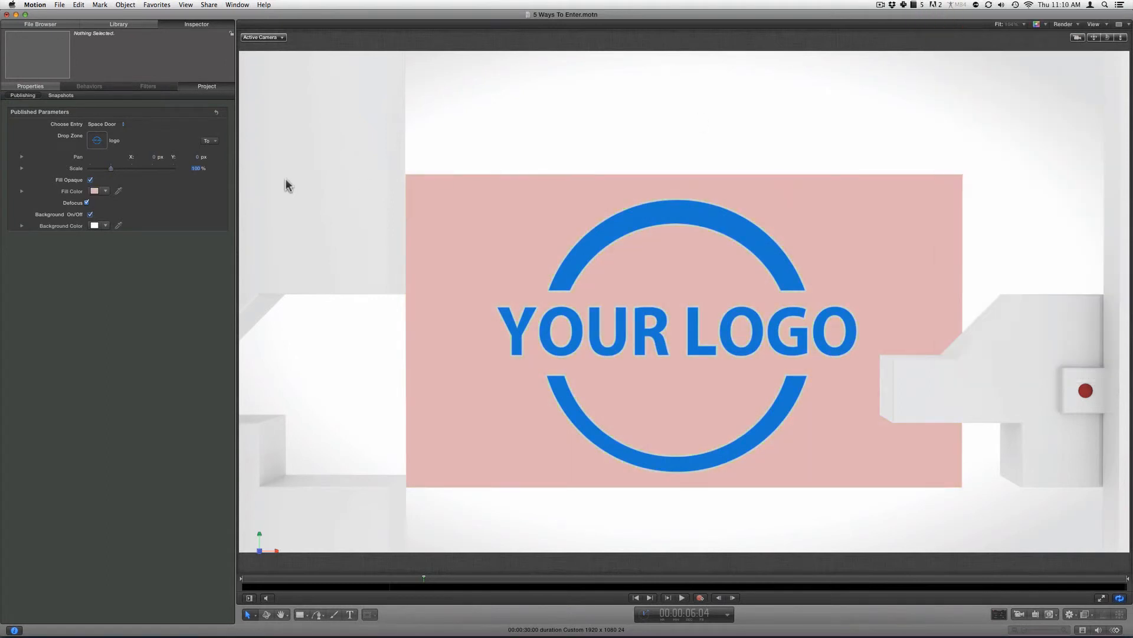
pyautogui.click(89, 179)
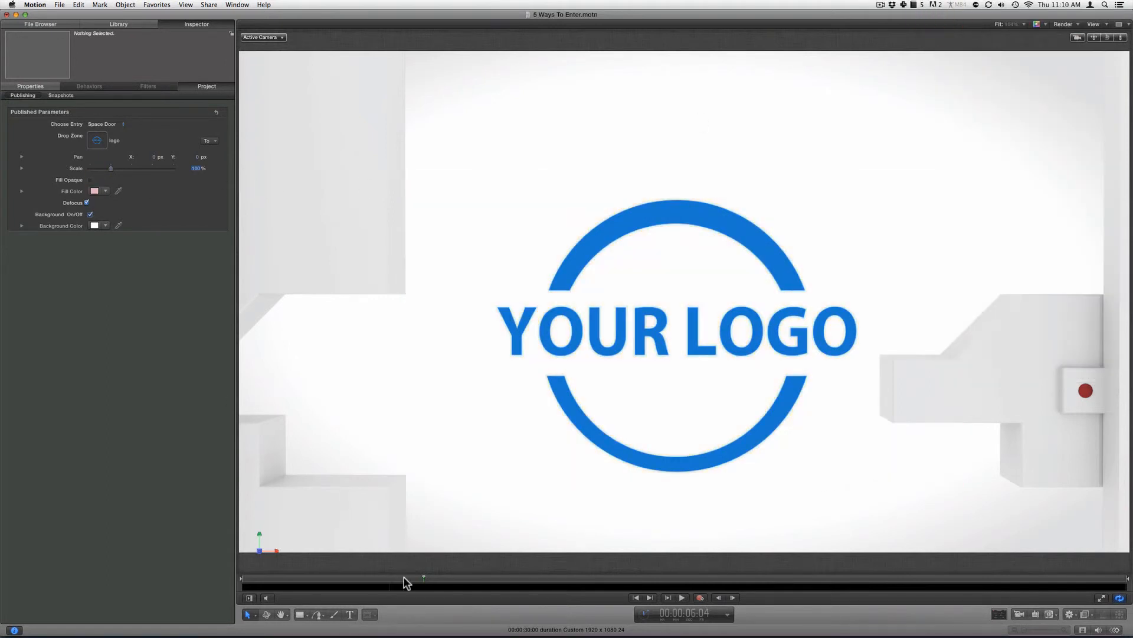
# Step: With the playhead at 4:21, compare the template with and without Defocus and leave Defocus off
pyautogui.moveTo(403, 579); pyautogui.dragTo(386, 579)
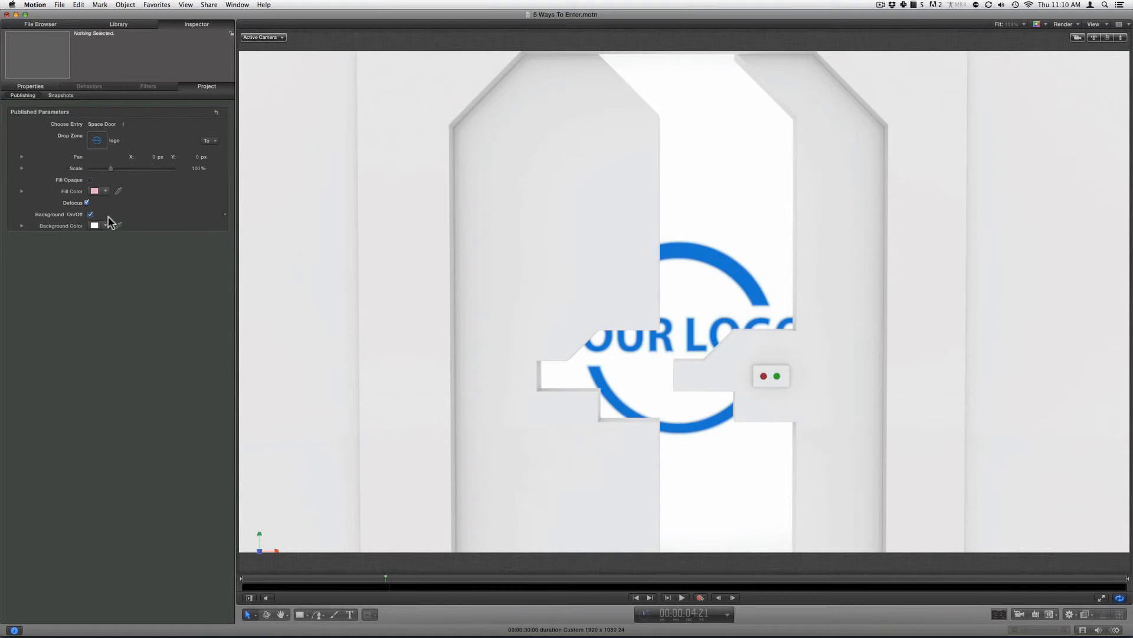
pyautogui.click(87, 202)
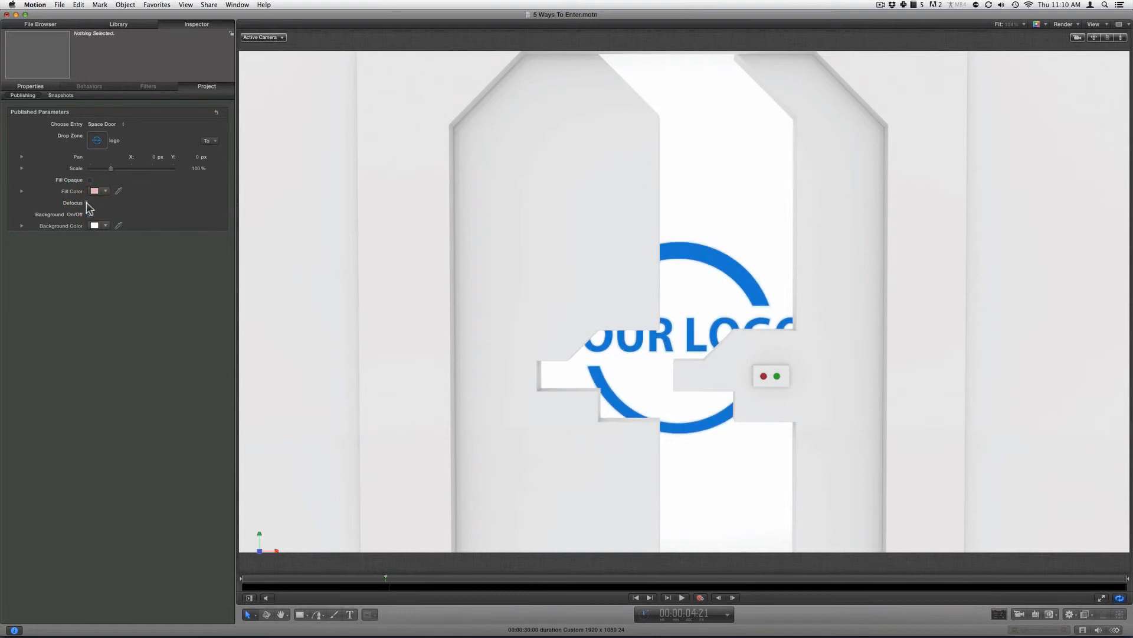
pyautogui.click(88, 203)
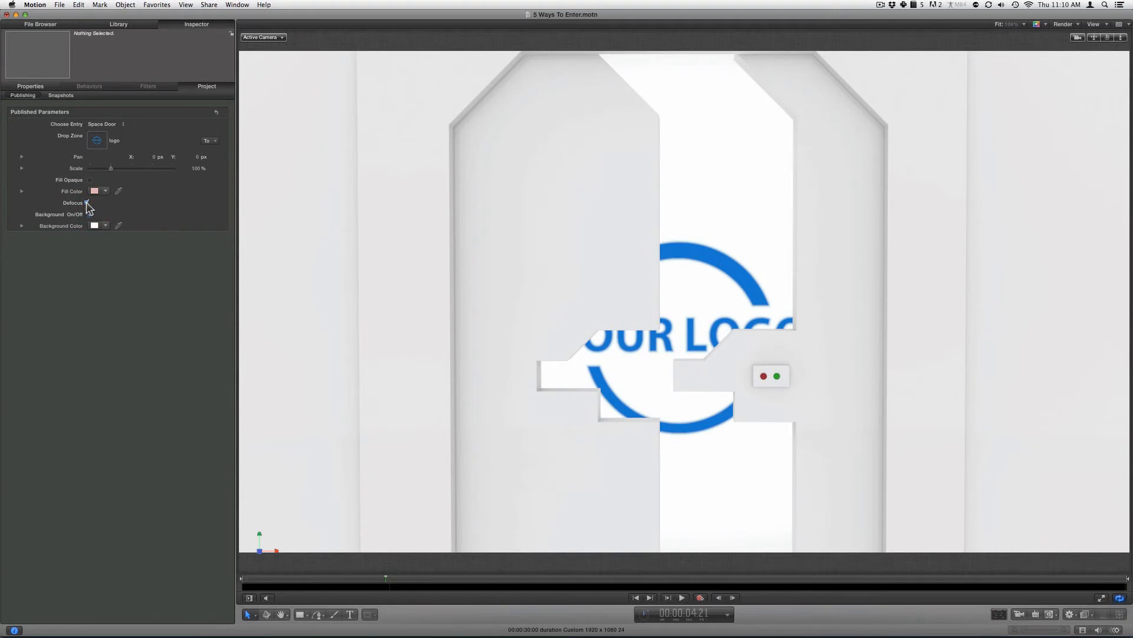
pyautogui.click(88, 203)
# Step: Move the playhead to 5:21, turn the template's background off and show the timeline's layers
pyautogui.moveTo(390, 582); pyautogui.dragTo(415, 582)
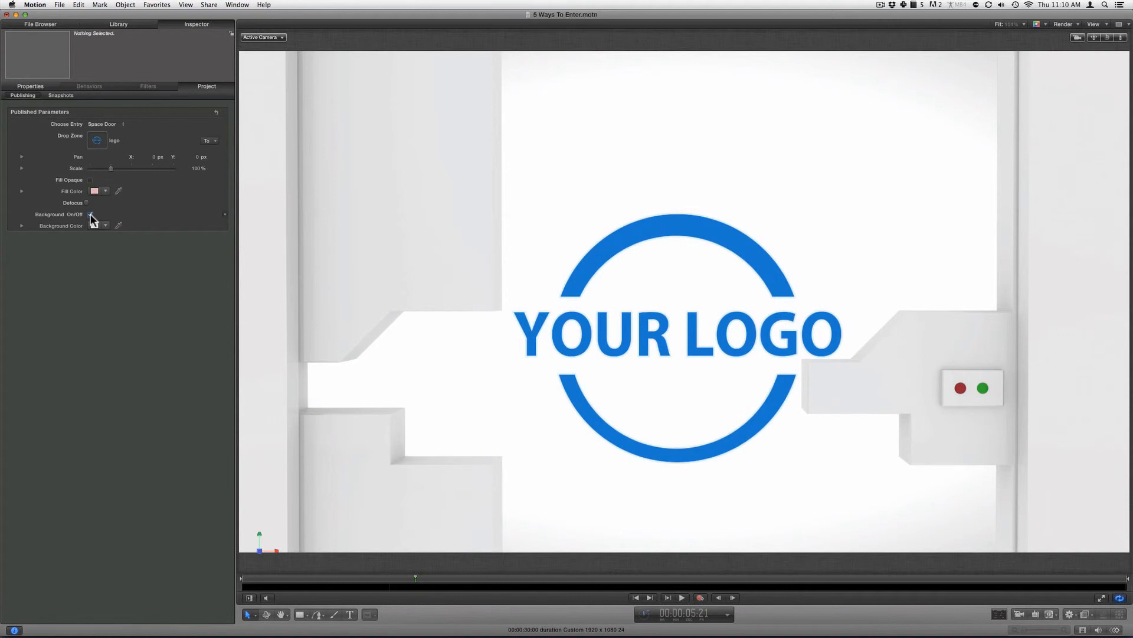
pyautogui.click(91, 215)
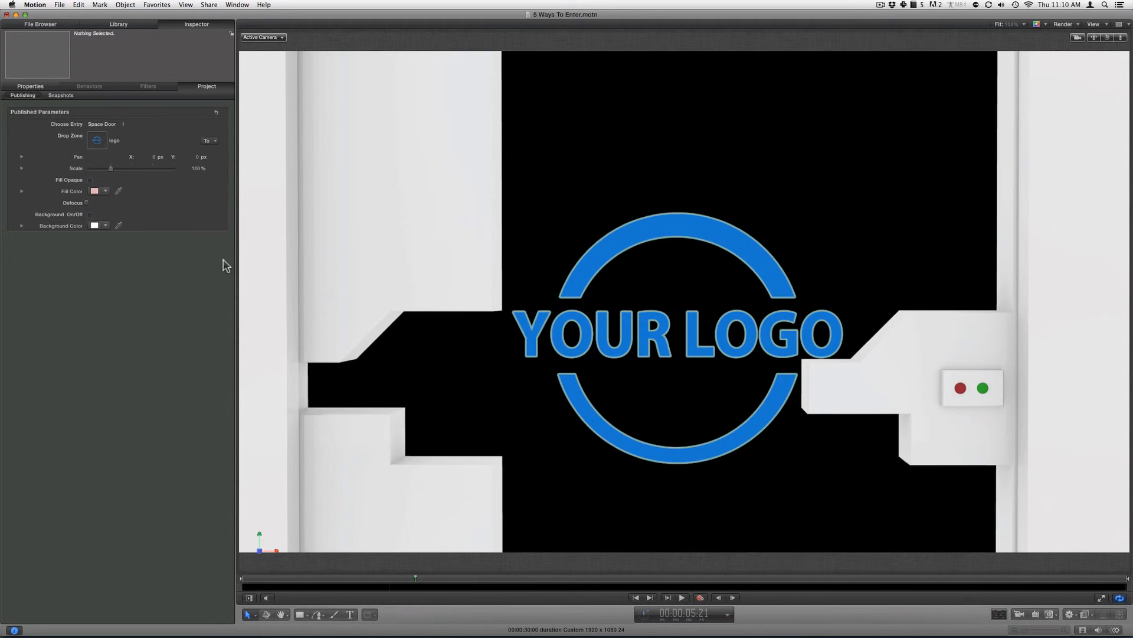
pyautogui.click(1086, 631)
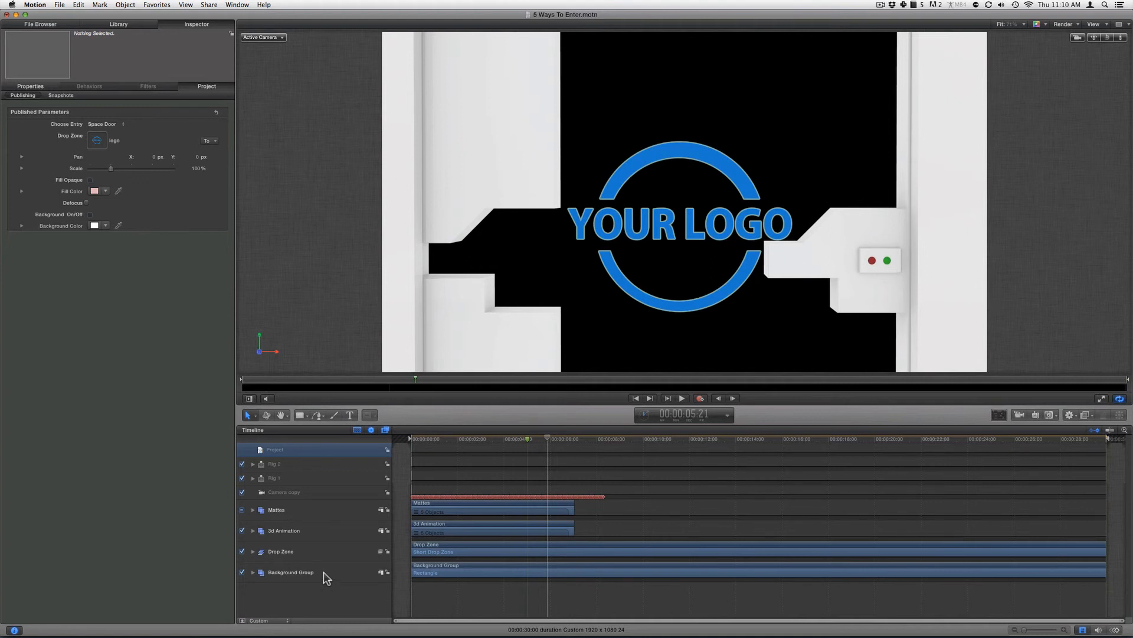
# Step: Turn the background back on and set the background color to light blue
pyautogui.click(89, 215)
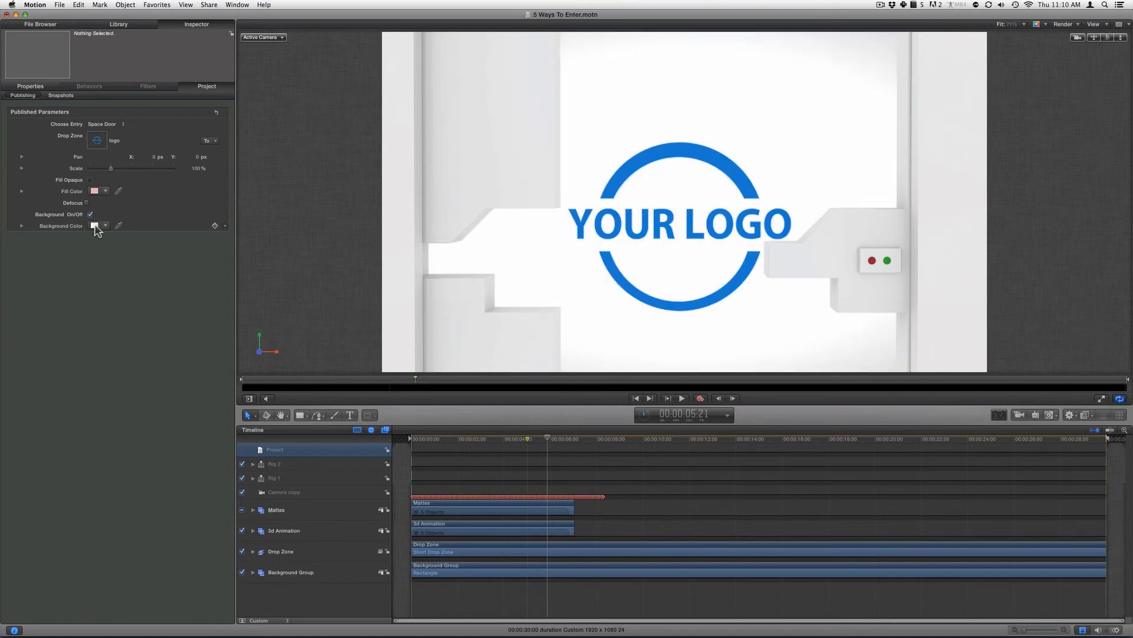
pyautogui.click(95, 225)
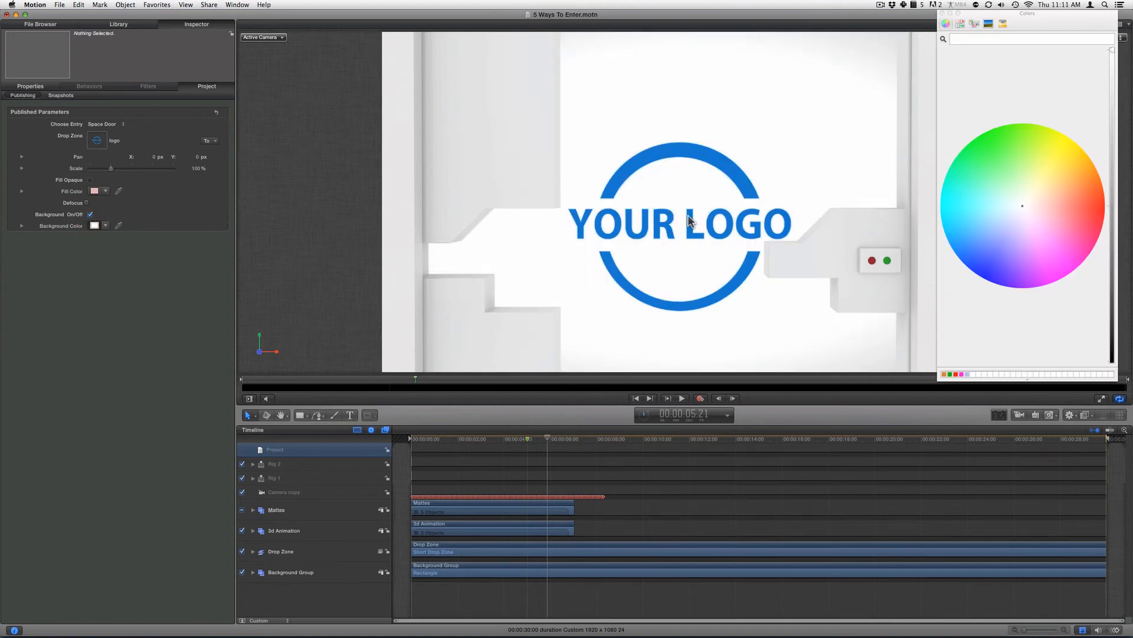
pyautogui.click(1036, 178)
pyautogui.moveTo(1036, 177); pyautogui.dragTo(1023, 216)
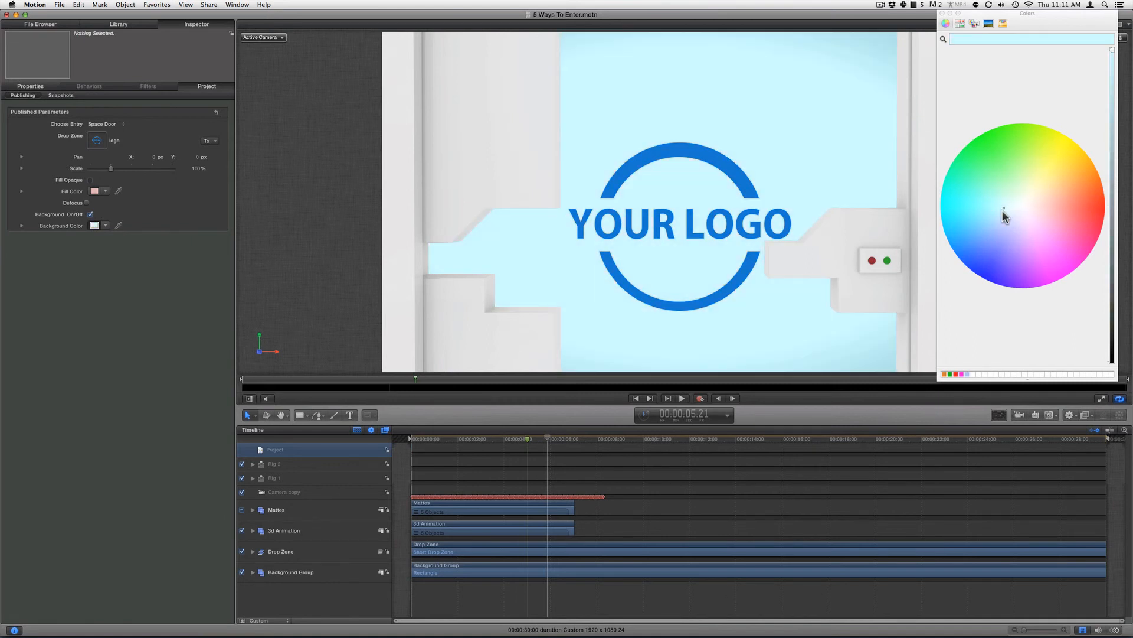
pyautogui.click(943, 13)
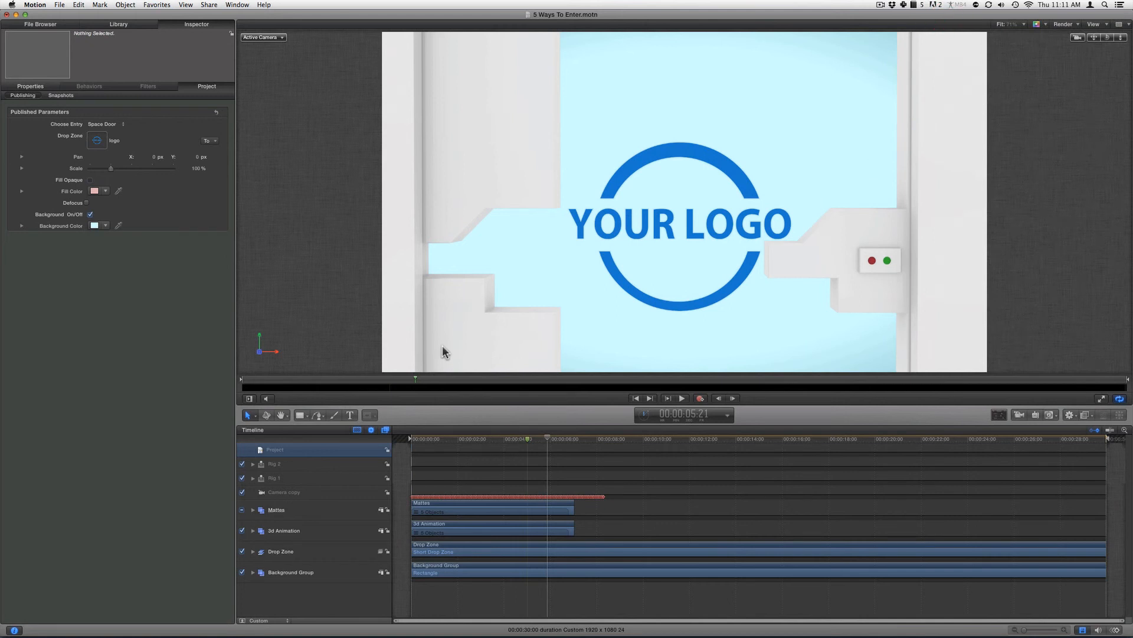
# Step: Show the project's sharing and export options
pyautogui.click(209, 5)
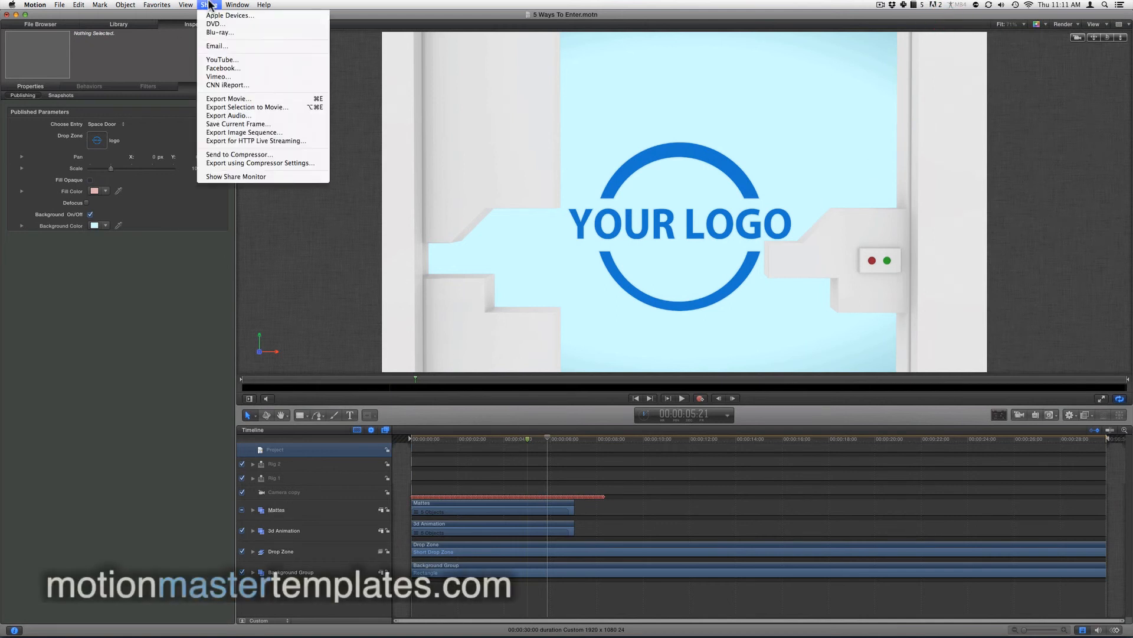